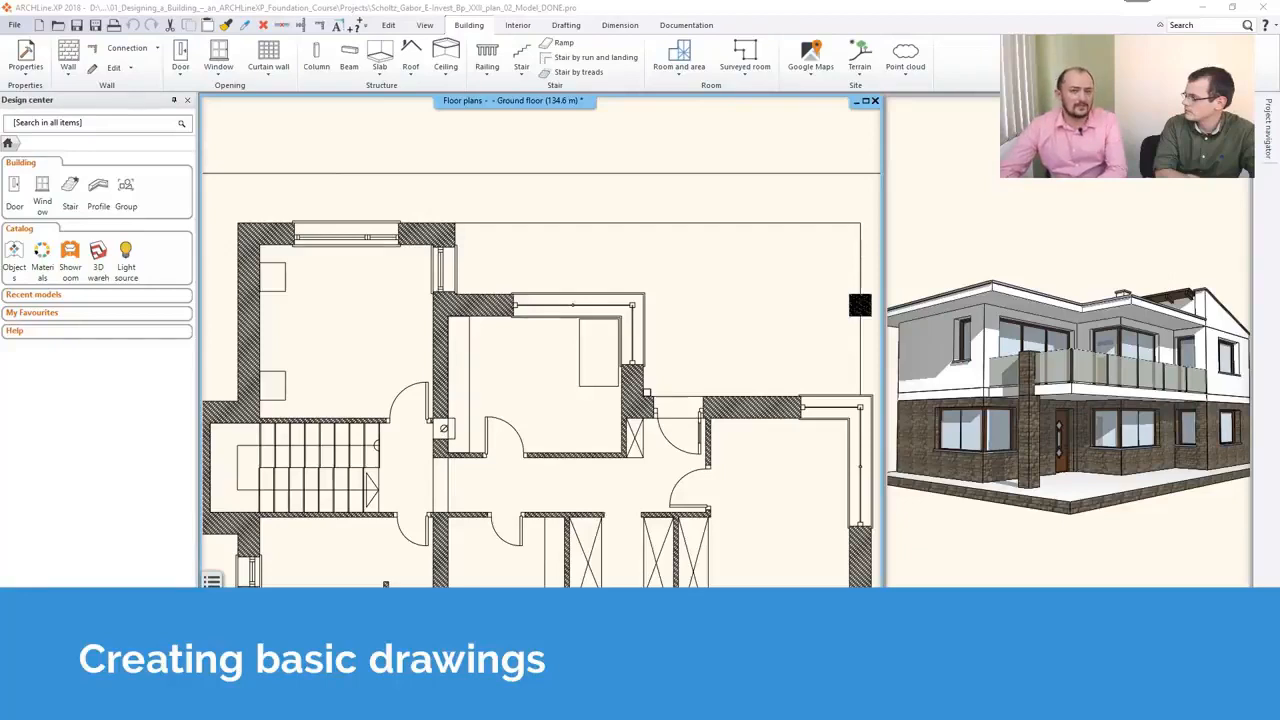
pyautogui.click(14, 24)
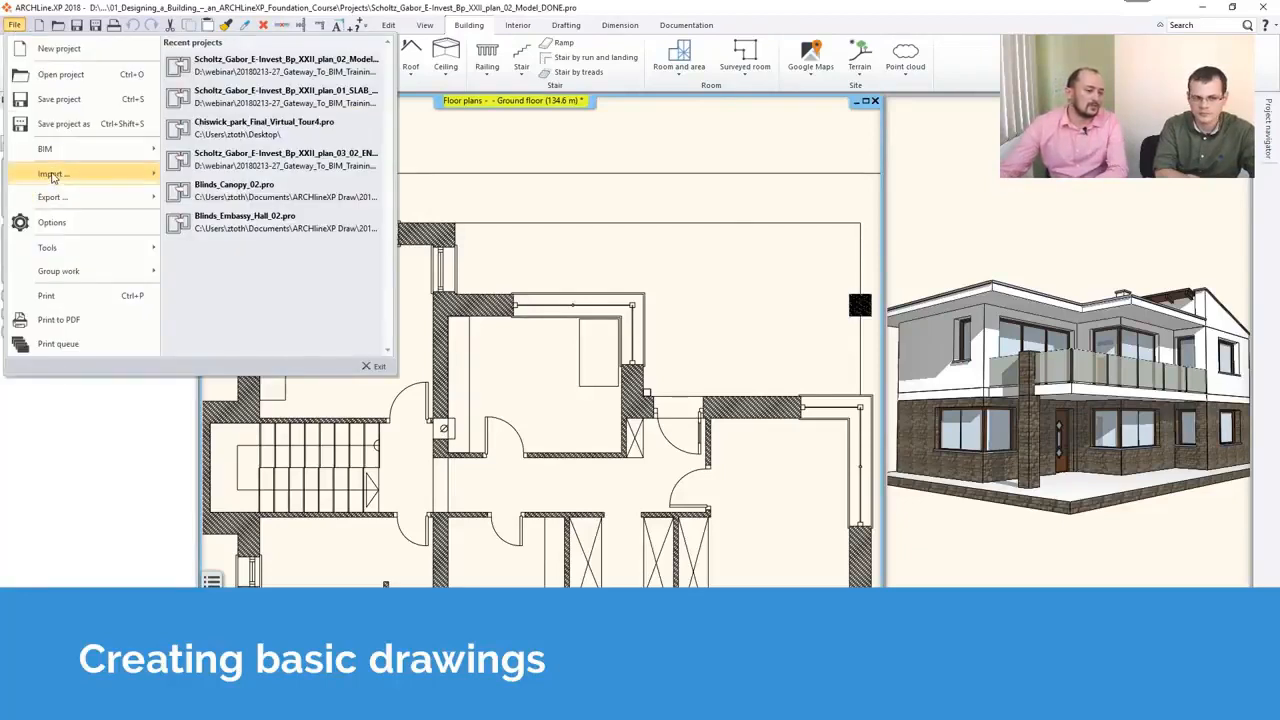
pyautogui.moveTo(54, 178)
pyautogui.click(785, 13)
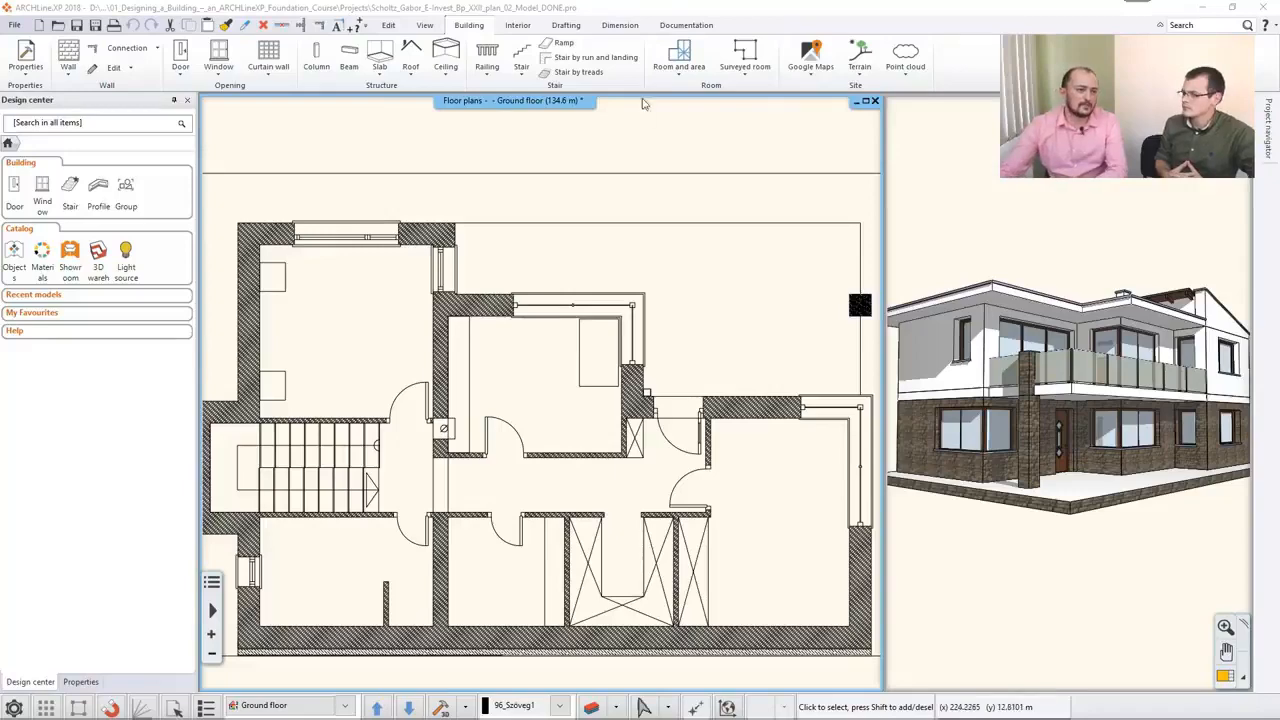
# Create a new project and accept the default project properties.
pyautogui.click(16, 27)
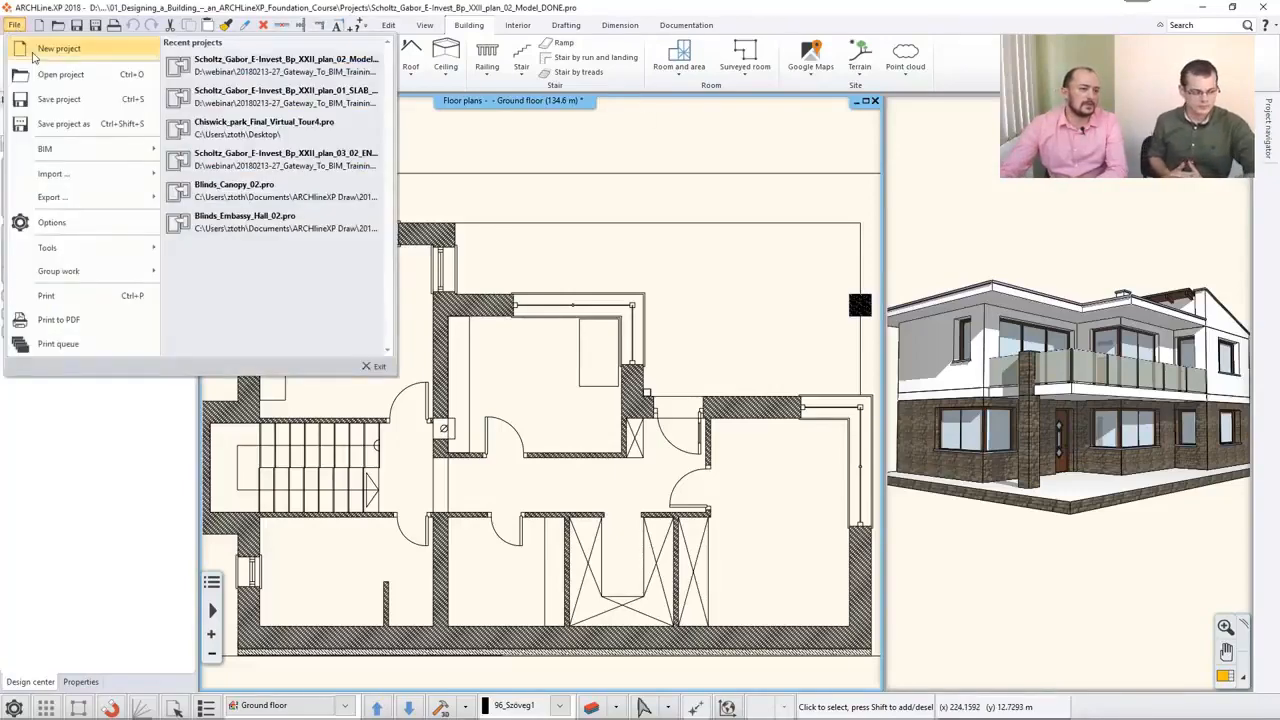
pyautogui.click(33, 56)
pyautogui.click(521, 393)
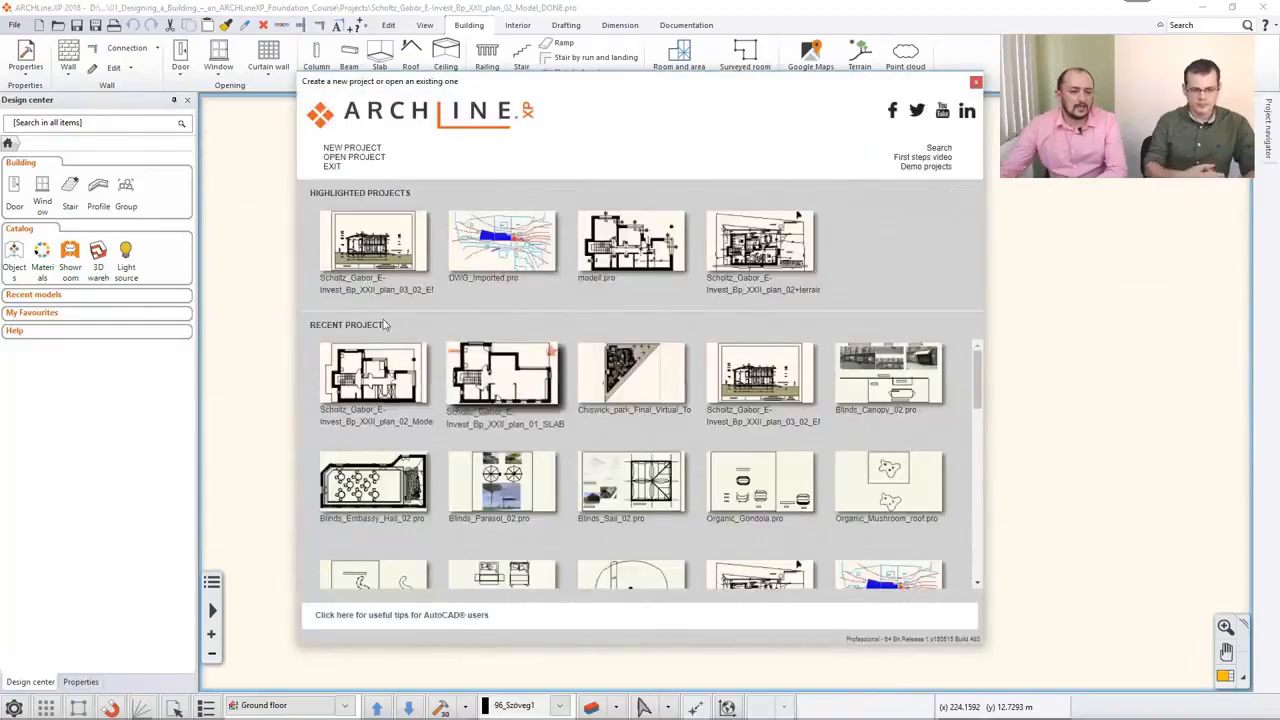
pyautogui.click(347, 152)
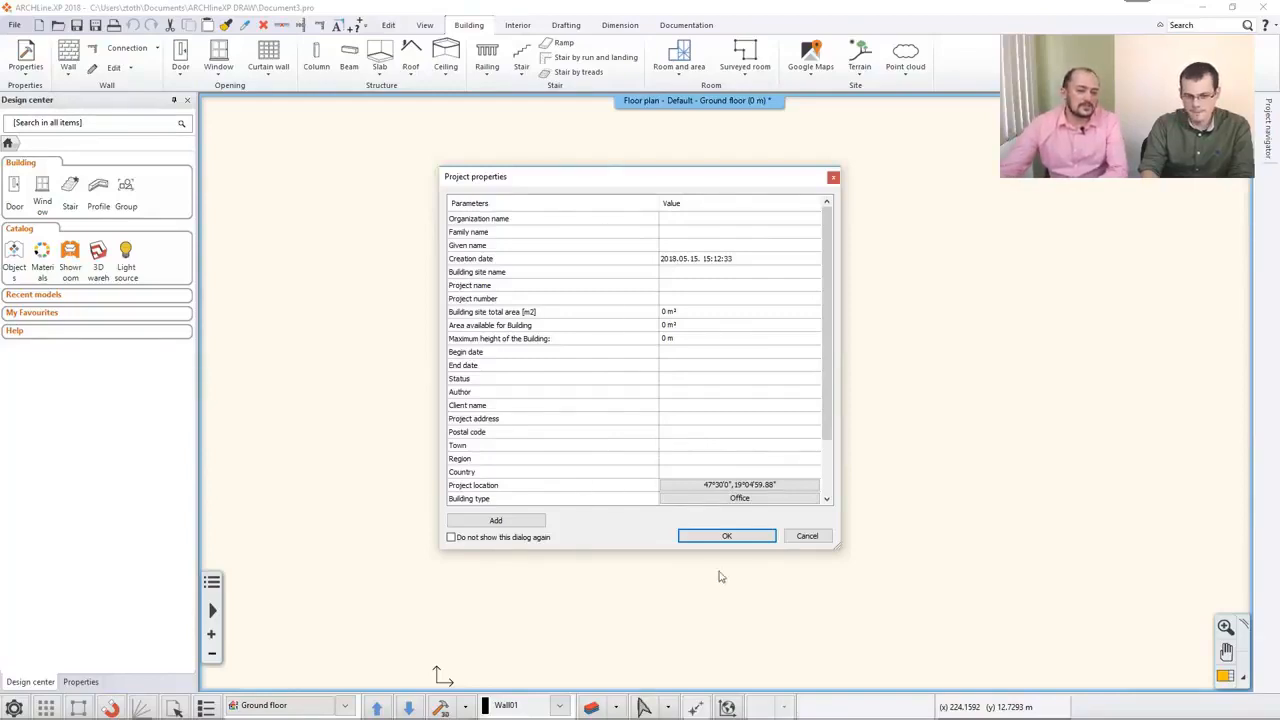
pyautogui.click(730, 537)
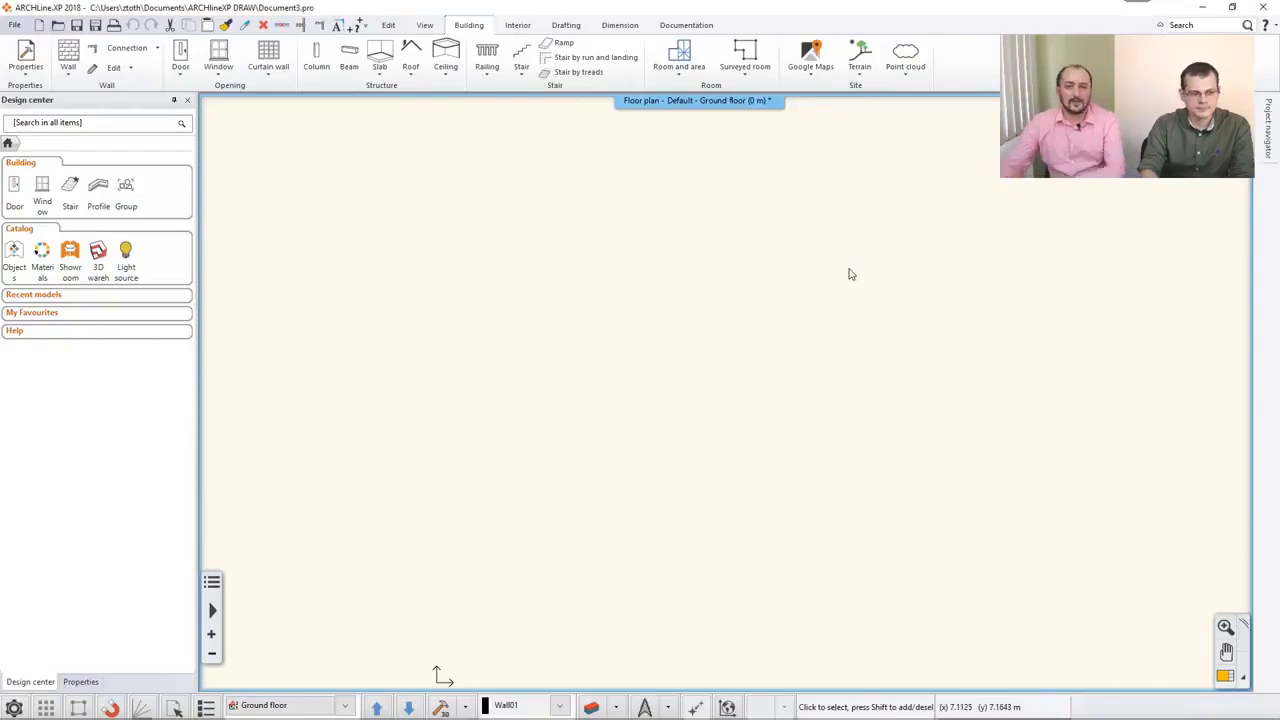
# Review the BIM project parameters of the new project and dismiss them.
pyautogui.click(14, 25)
pyautogui.moveTo(57, 148)
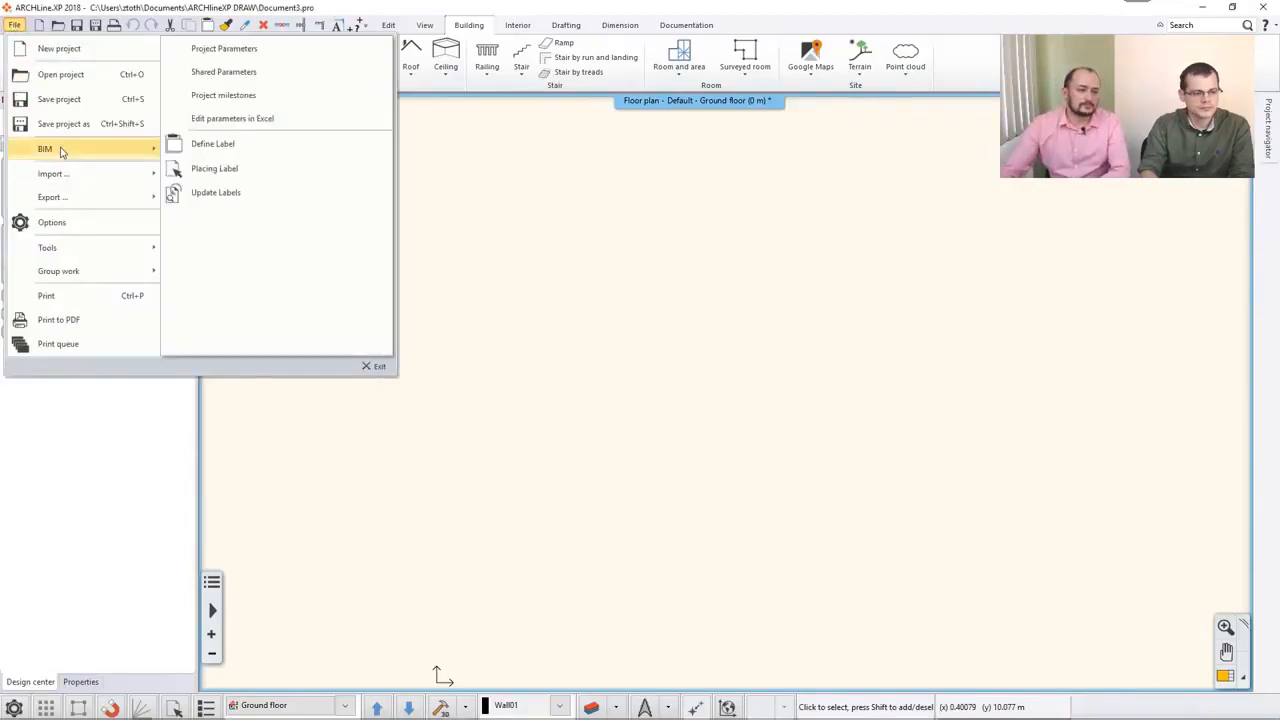
pyautogui.click(257, 52)
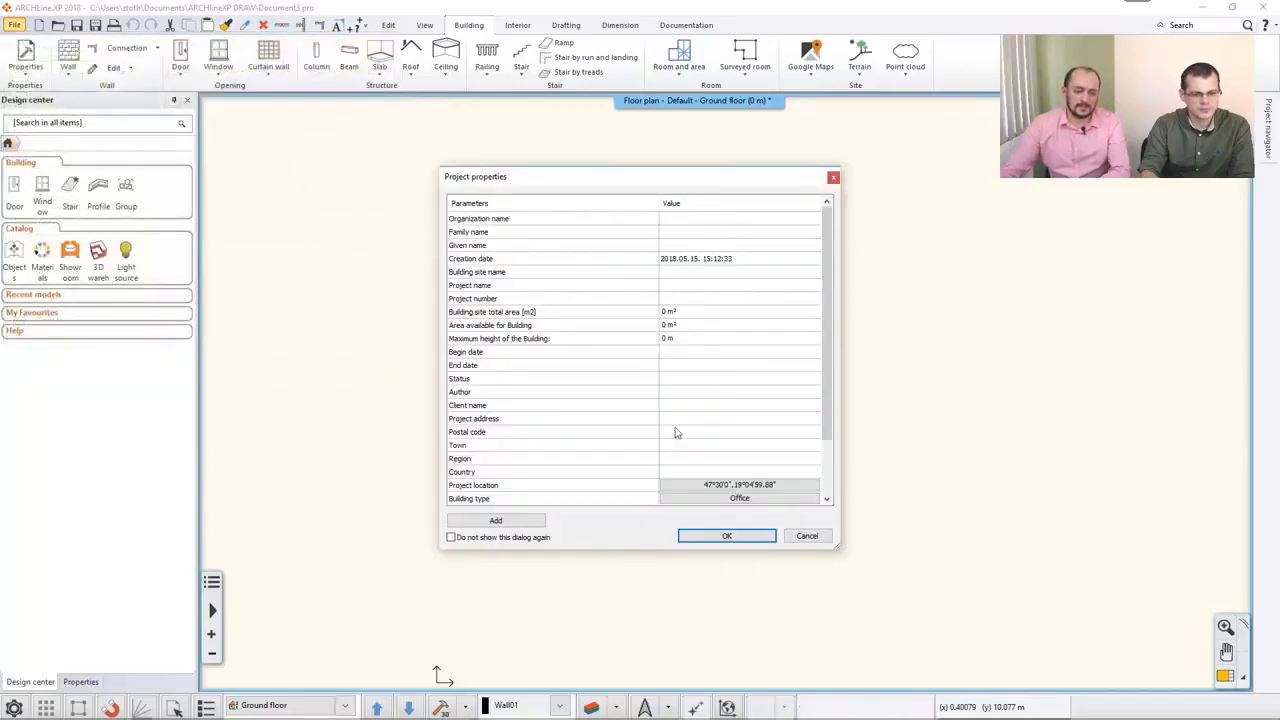
pyautogui.click(789, 538)
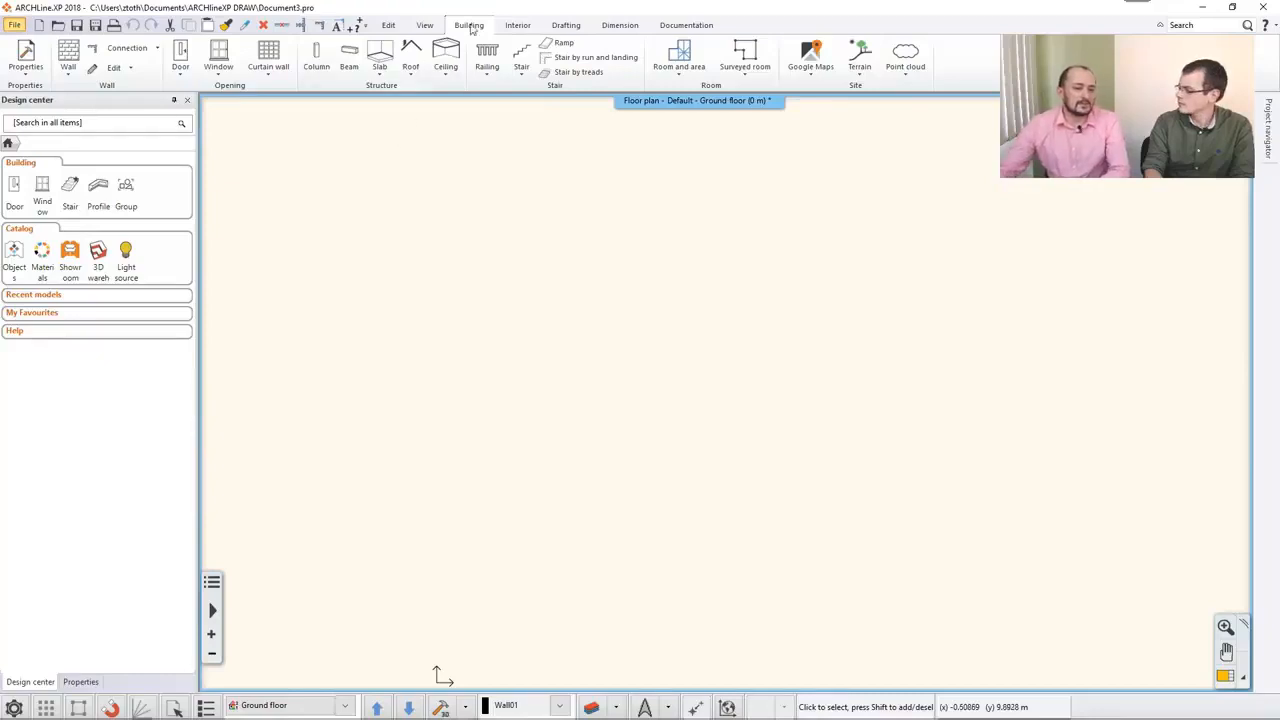
pyautogui.click(556, 29)
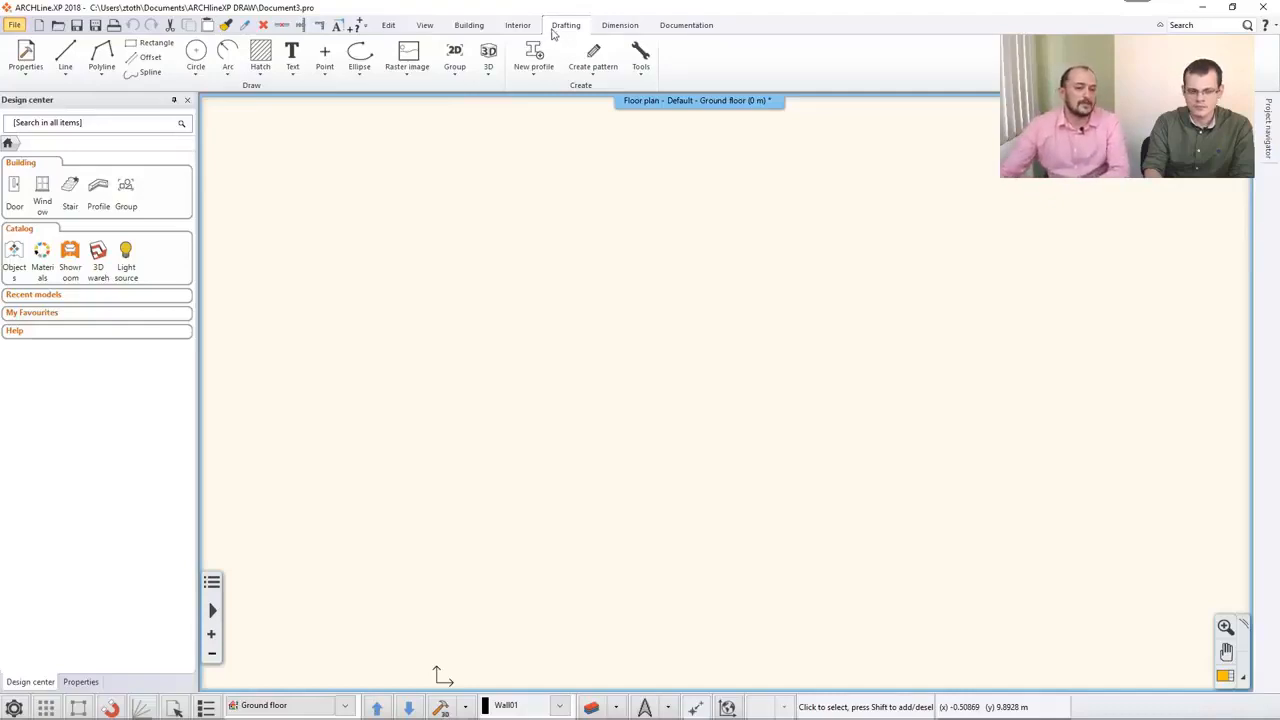
pyautogui.click(469, 25)
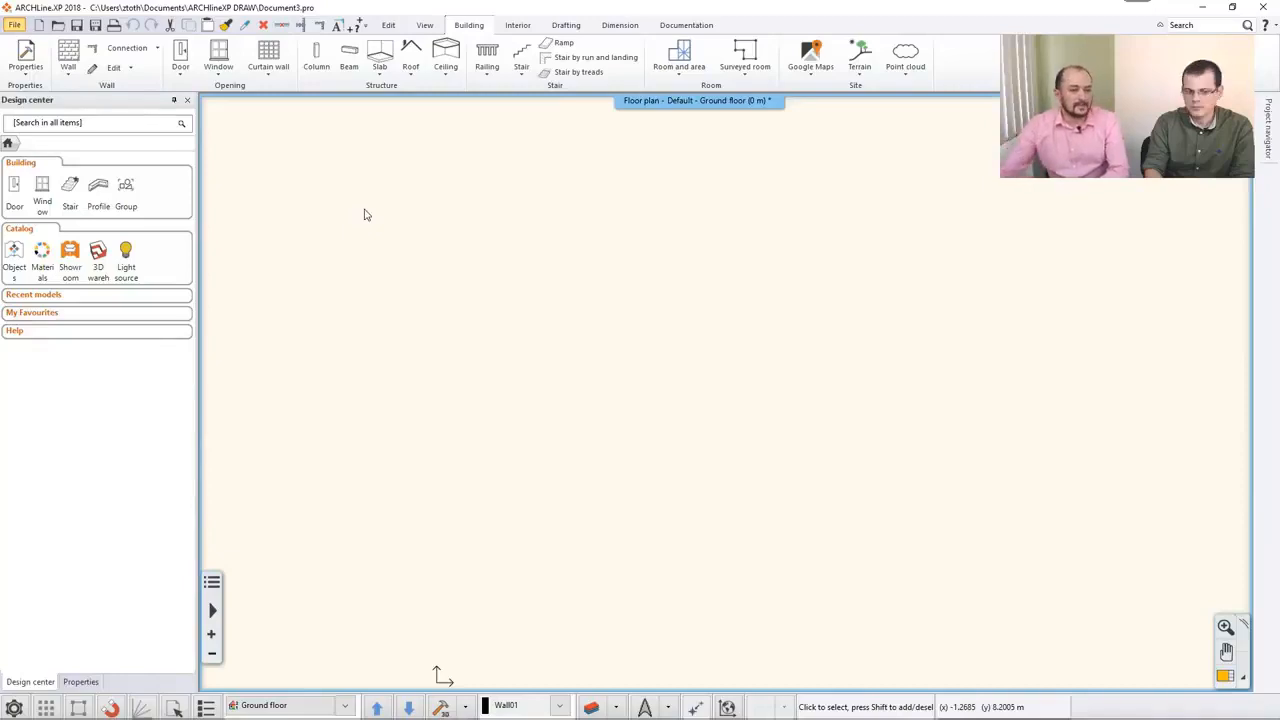
# Draw a vertical wall about 5.1 m long on the floor plan in the 1 layered 38 wide wall style.
pyautogui.click(68, 56)
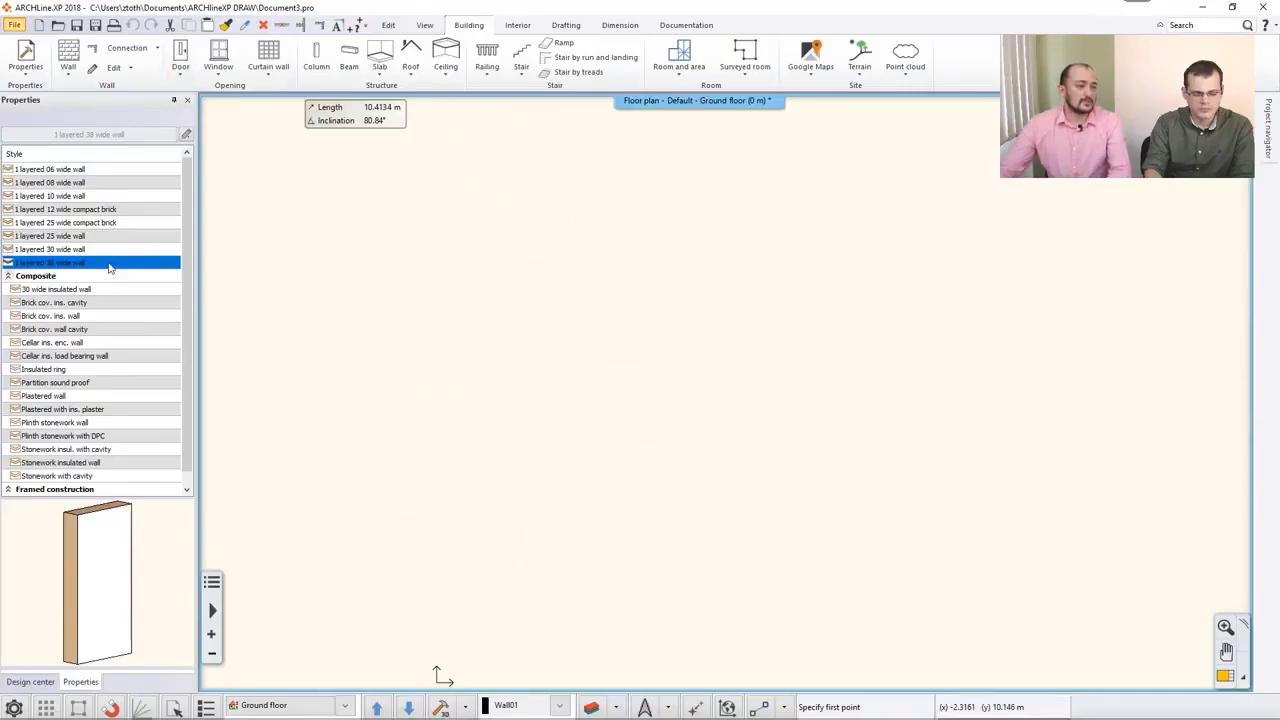
pyautogui.click(449, 529)
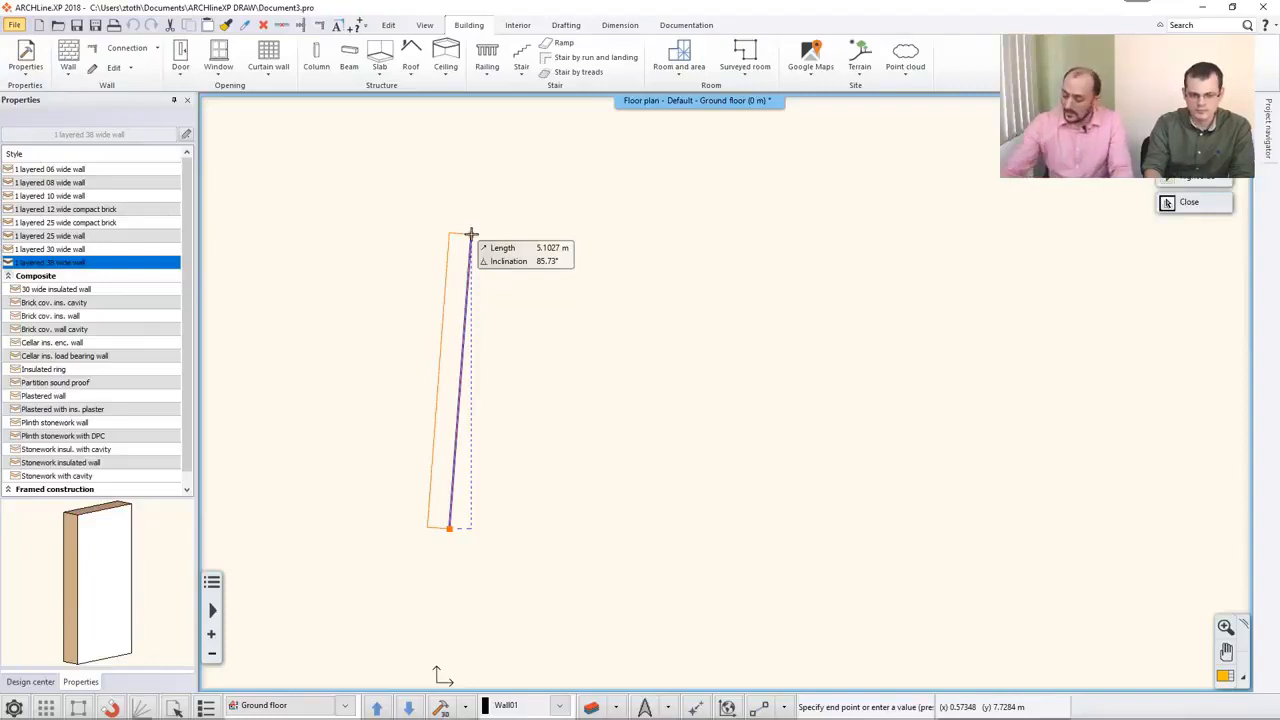
pyautogui.click(449, 232)
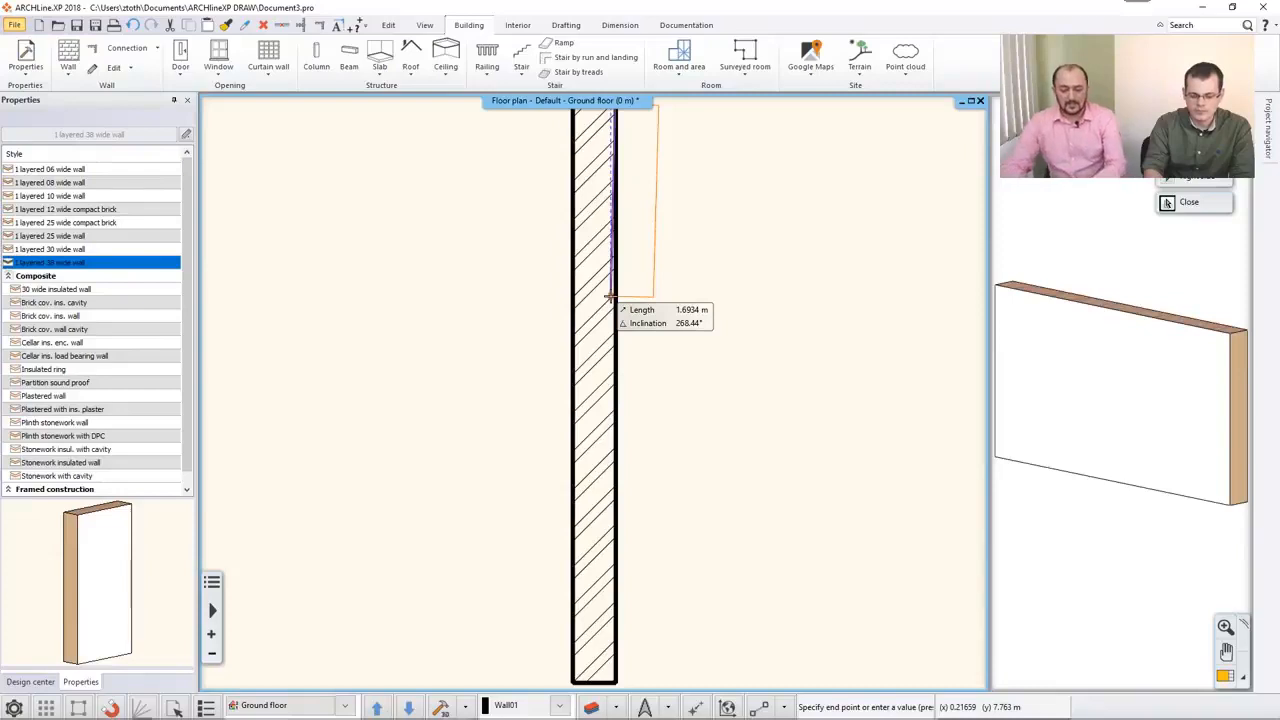
# Continue the wall chain with a 1.5 m horizontal wall running right from the vertical wall's upper end, and end the wall command.
pyautogui.scroll(-2, 610, 297)
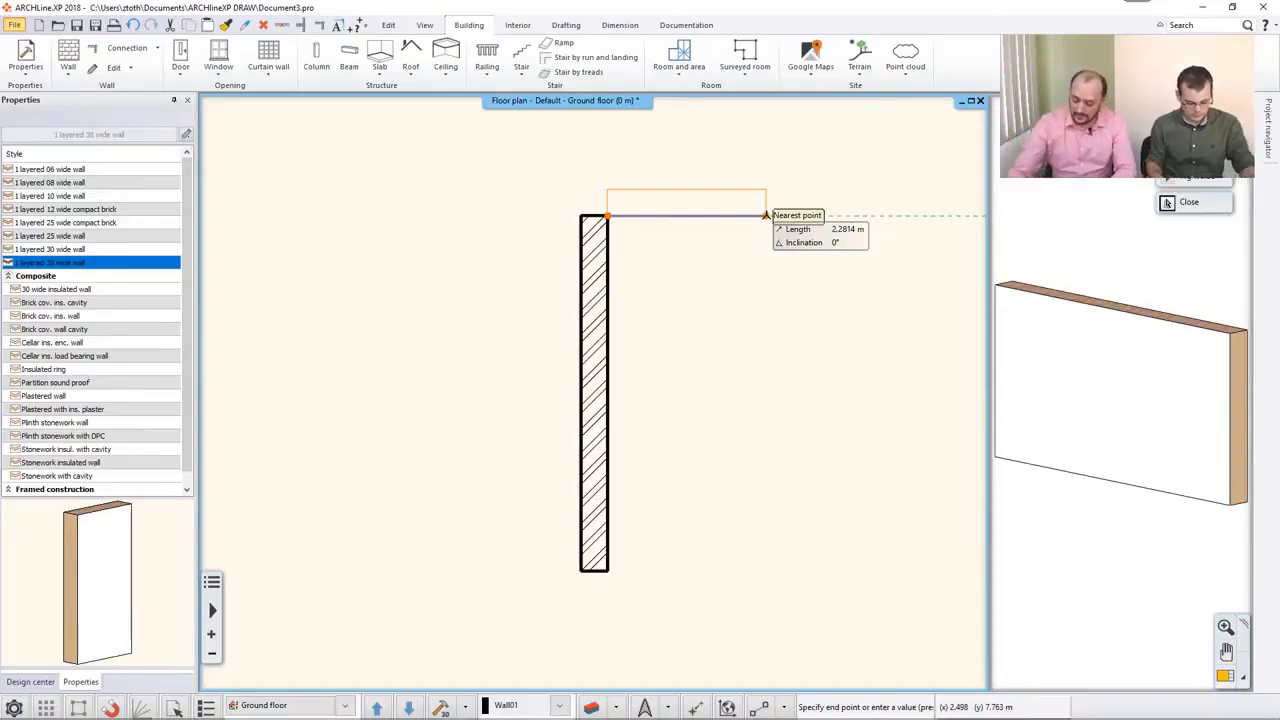
pyautogui.write('1,')
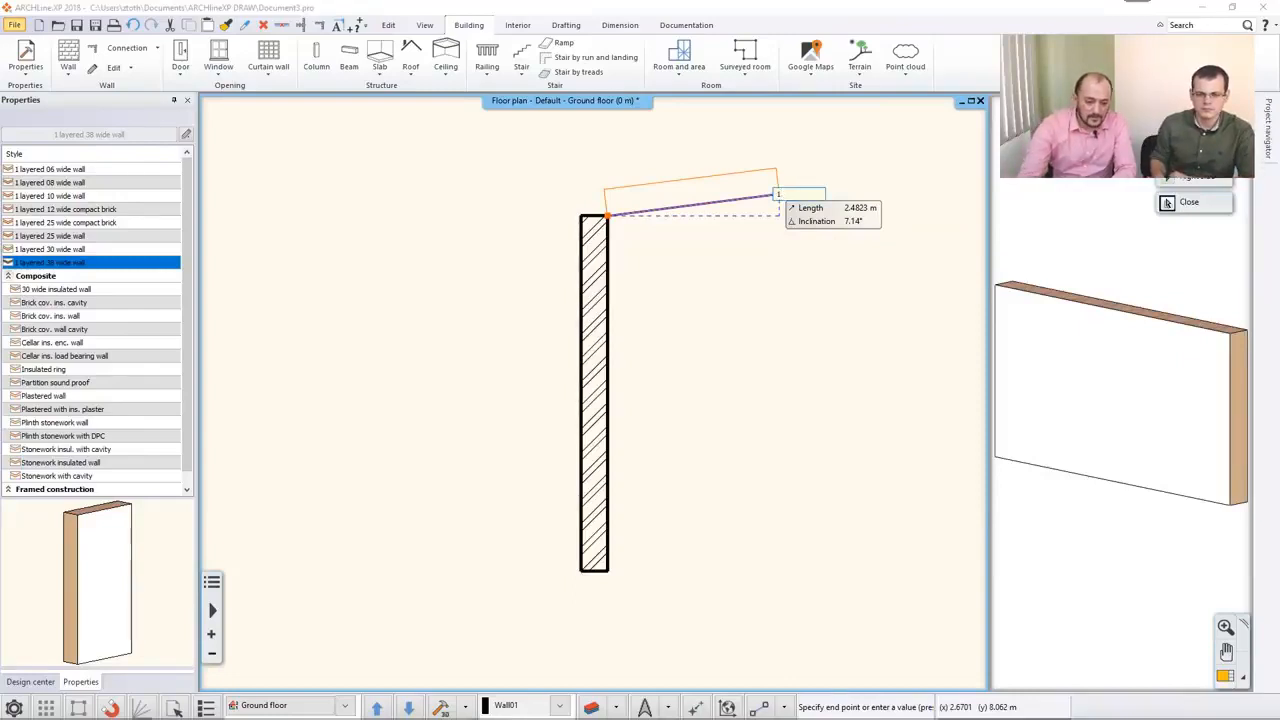
pyautogui.write('5')
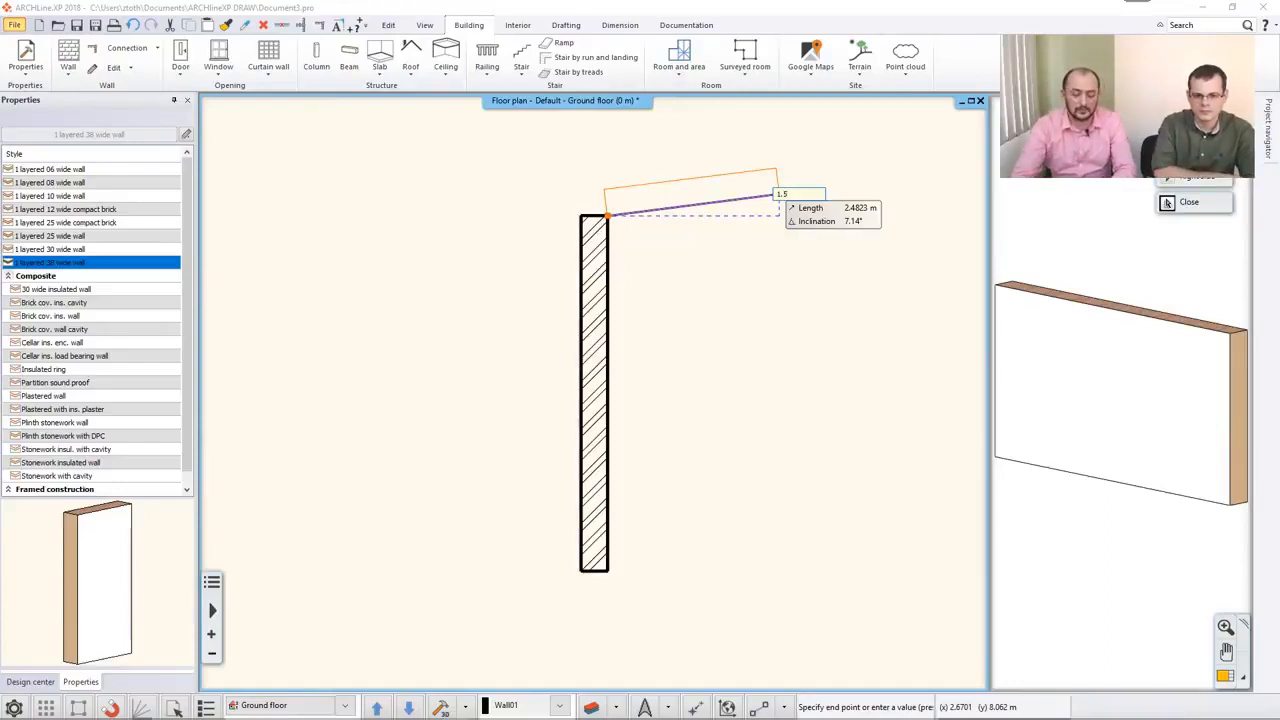
pyautogui.press('Return')
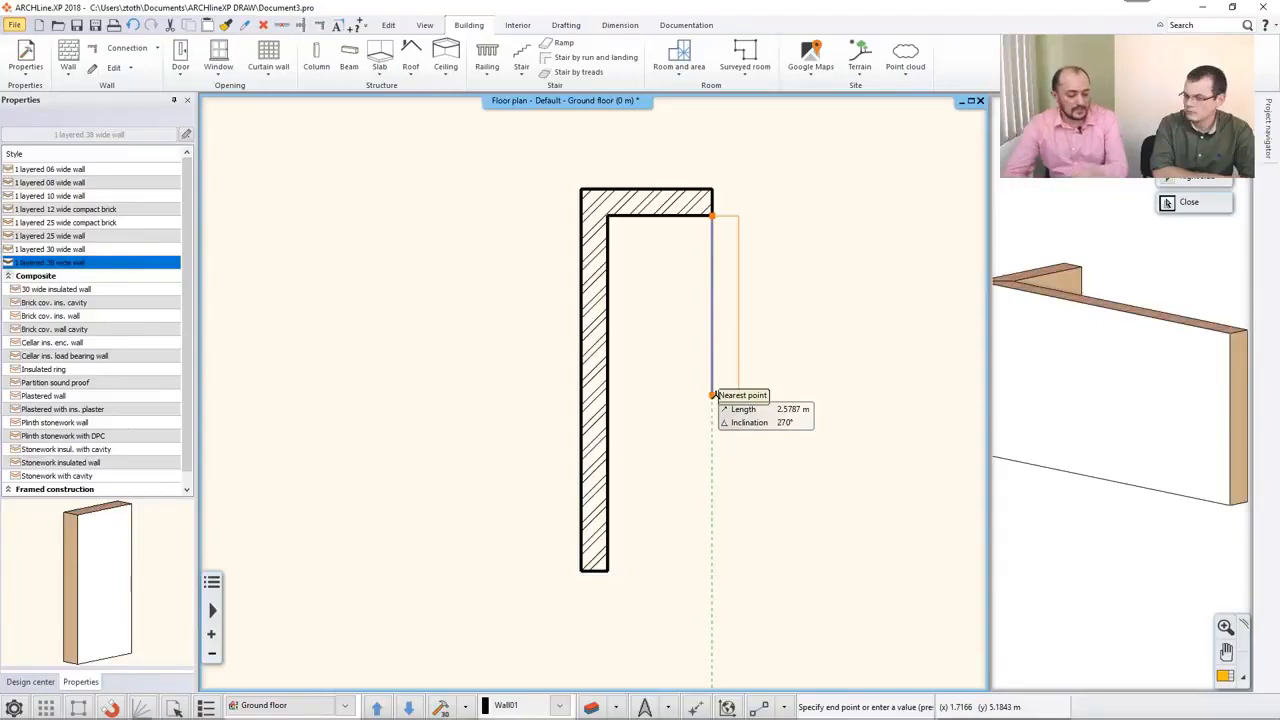
pyautogui.press('Escape')
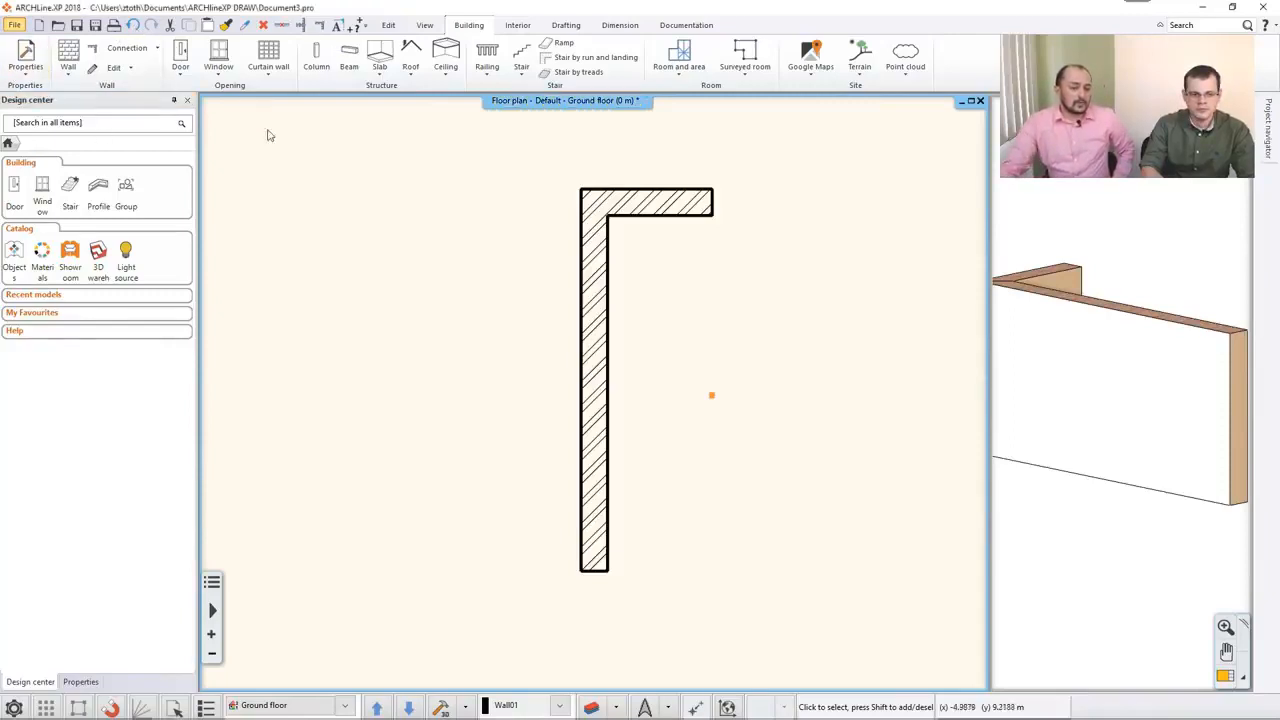
# Undo the creation of both the horizontal and the vertical wall.
pyautogui.click(638, 214)
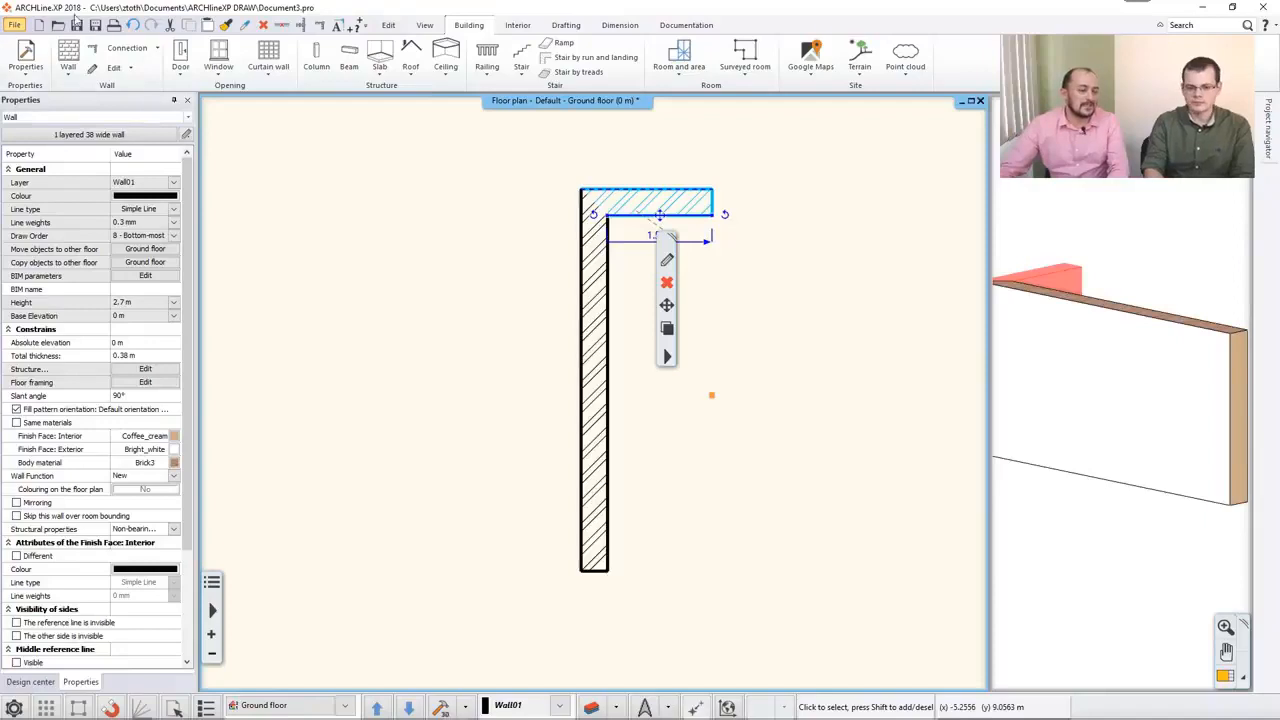
pyautogui.click(133, 25)
pyautogui.click(133, 25)
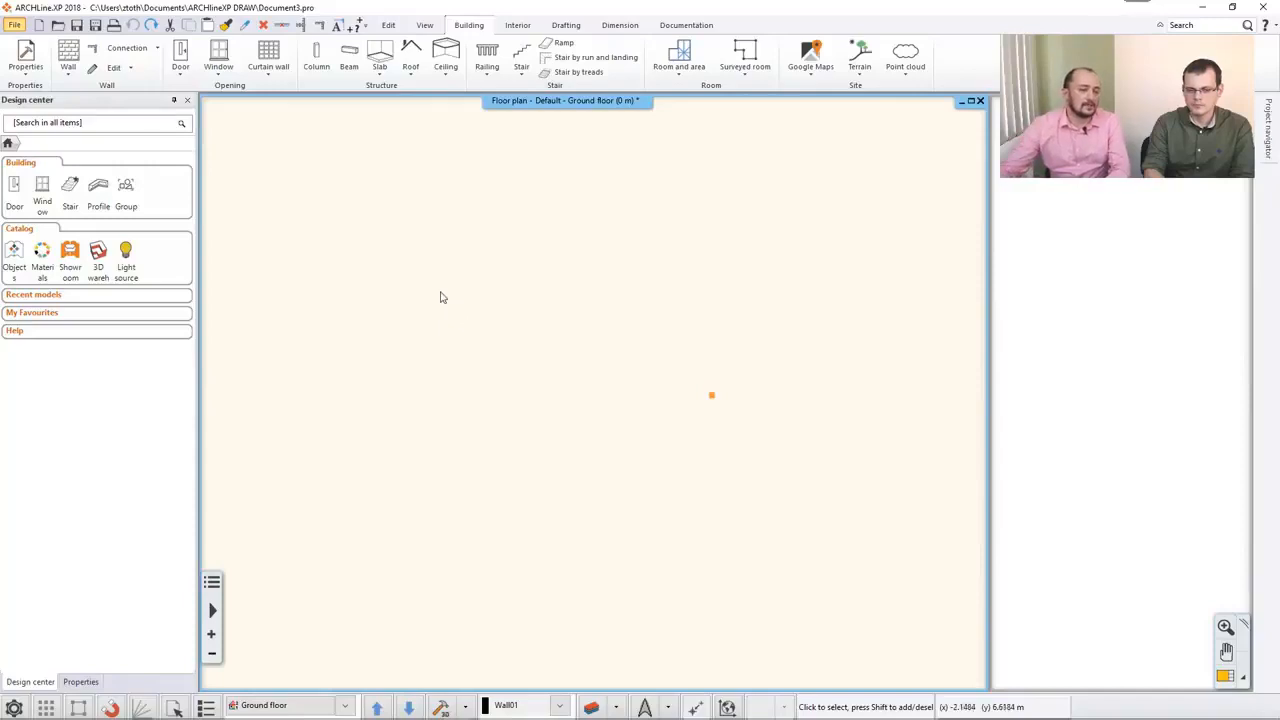
# Draw an 11.9 m horizontal wall running right on the floor plan in the 1 layered 38 wide wall style, and end the chain.
pyautogui.click(68, 55)
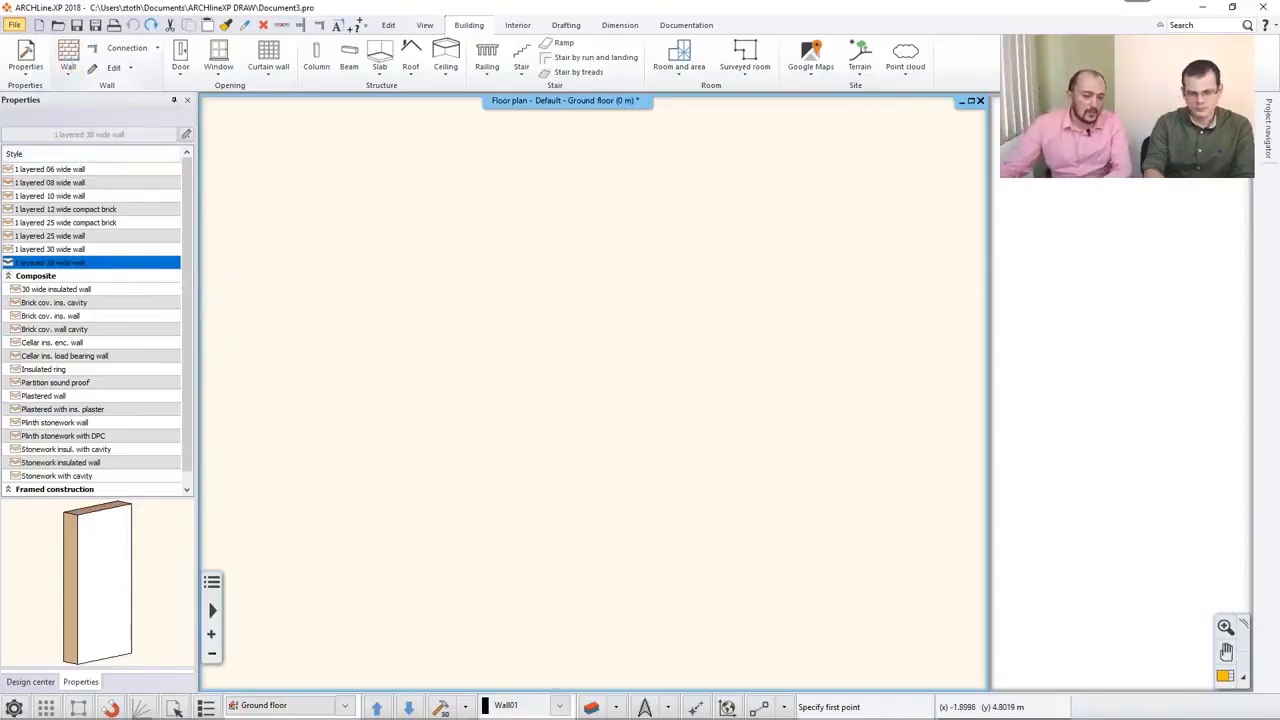
pyautogui.click(452, 479)
pyautogui.scroll(-2, 863, 477)
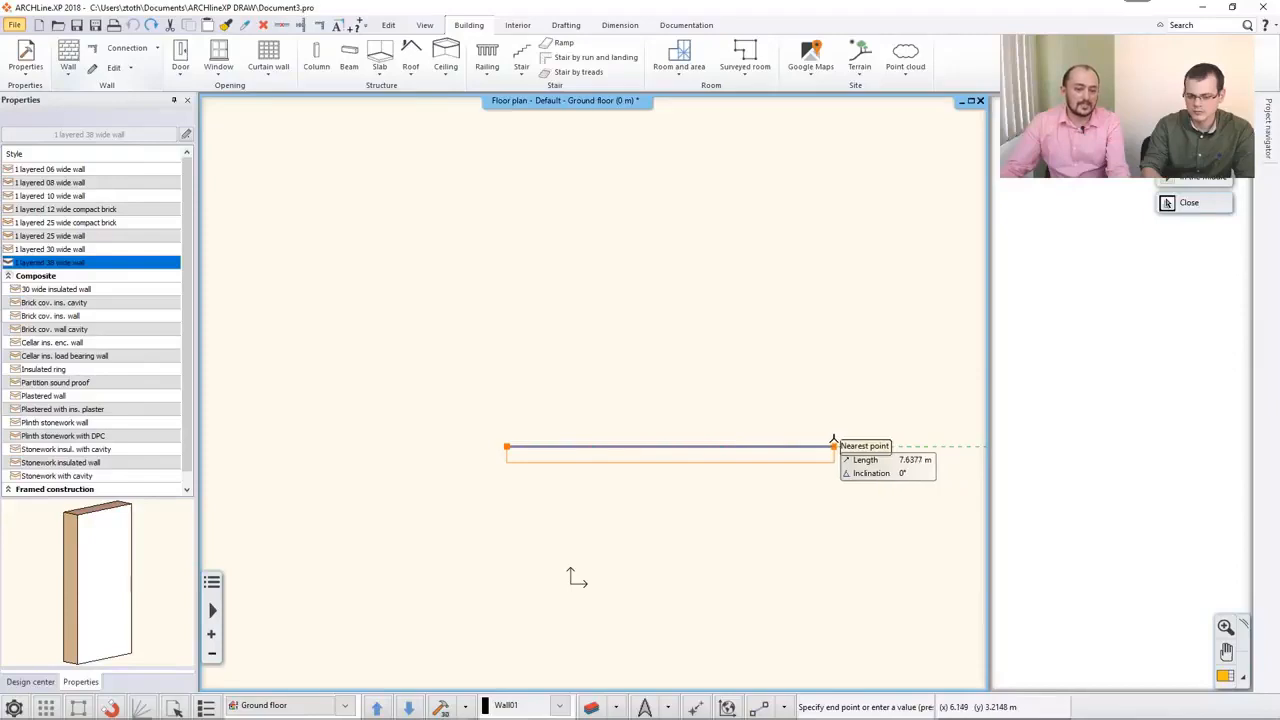
pyautogui.press('ctrl')
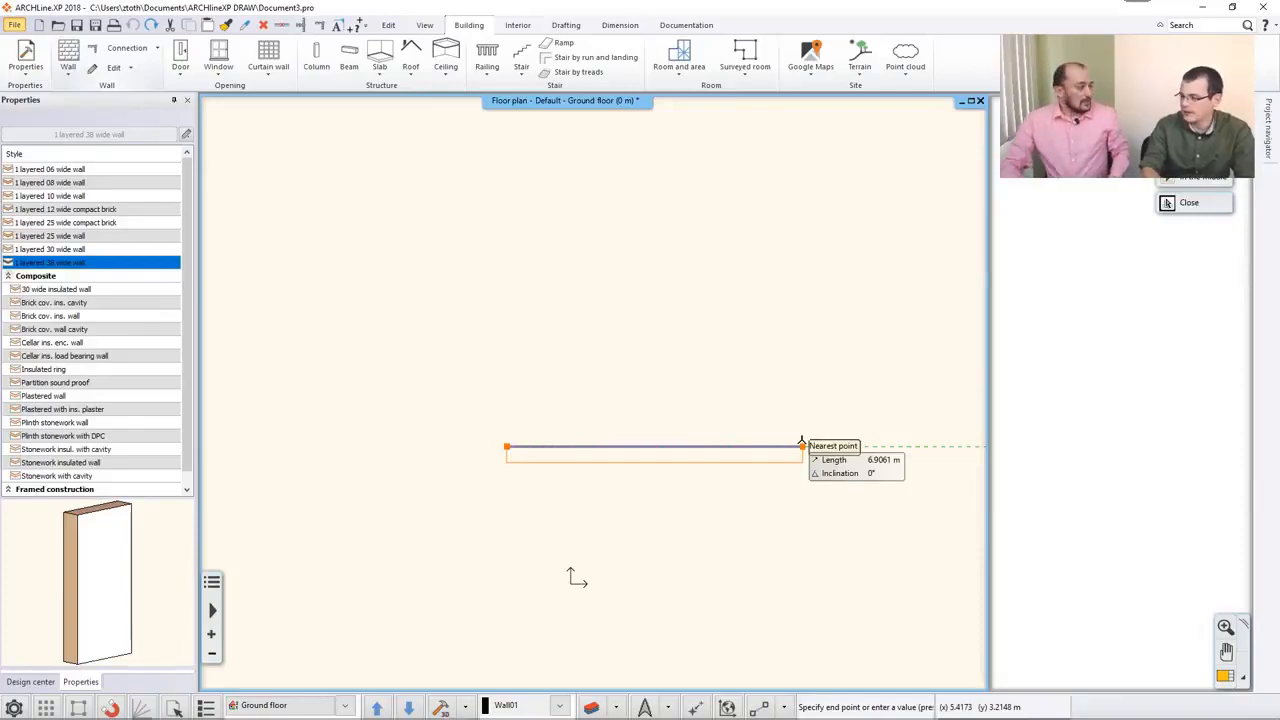
pyautogui.write('1')
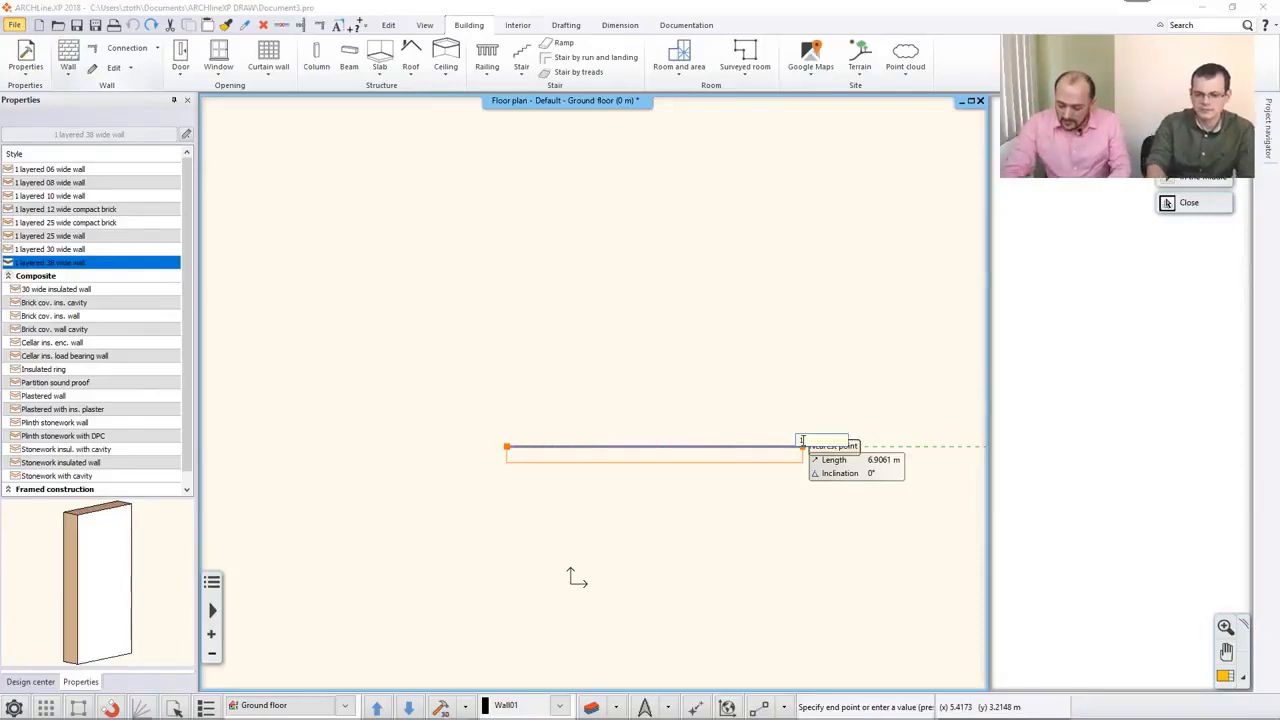
pyautogui.write('1.')
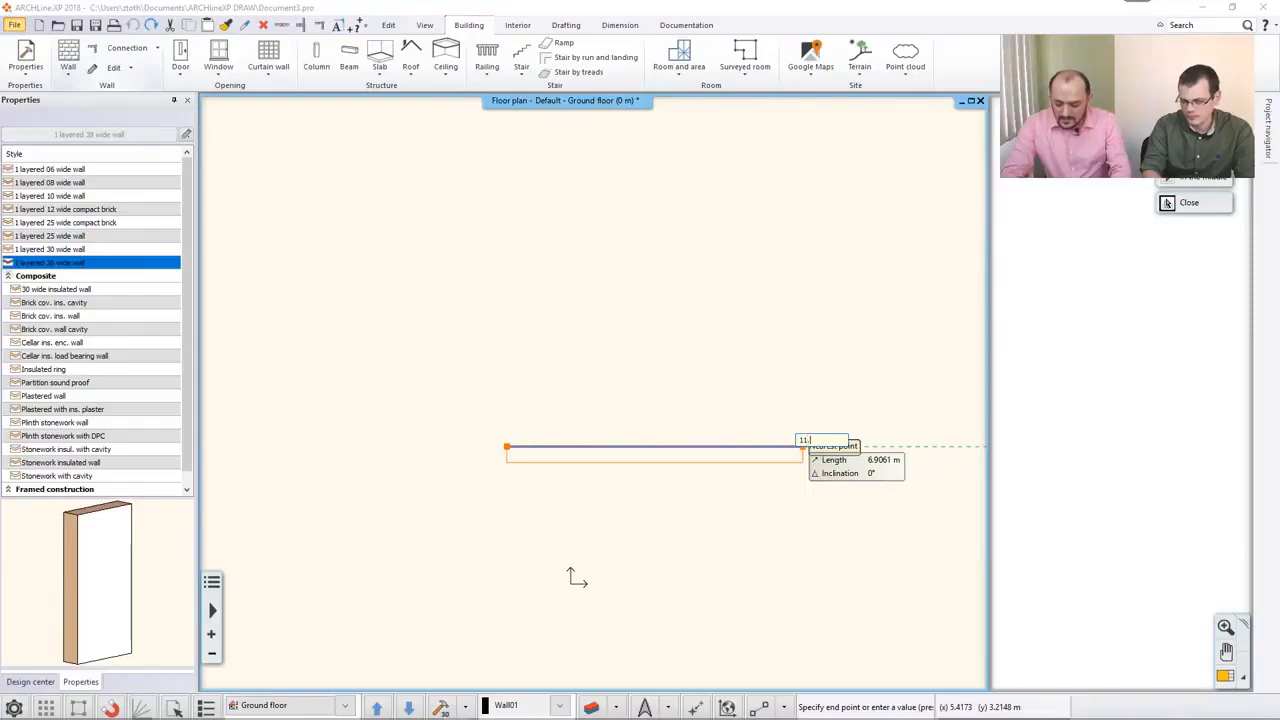
pyautogui.write('9')
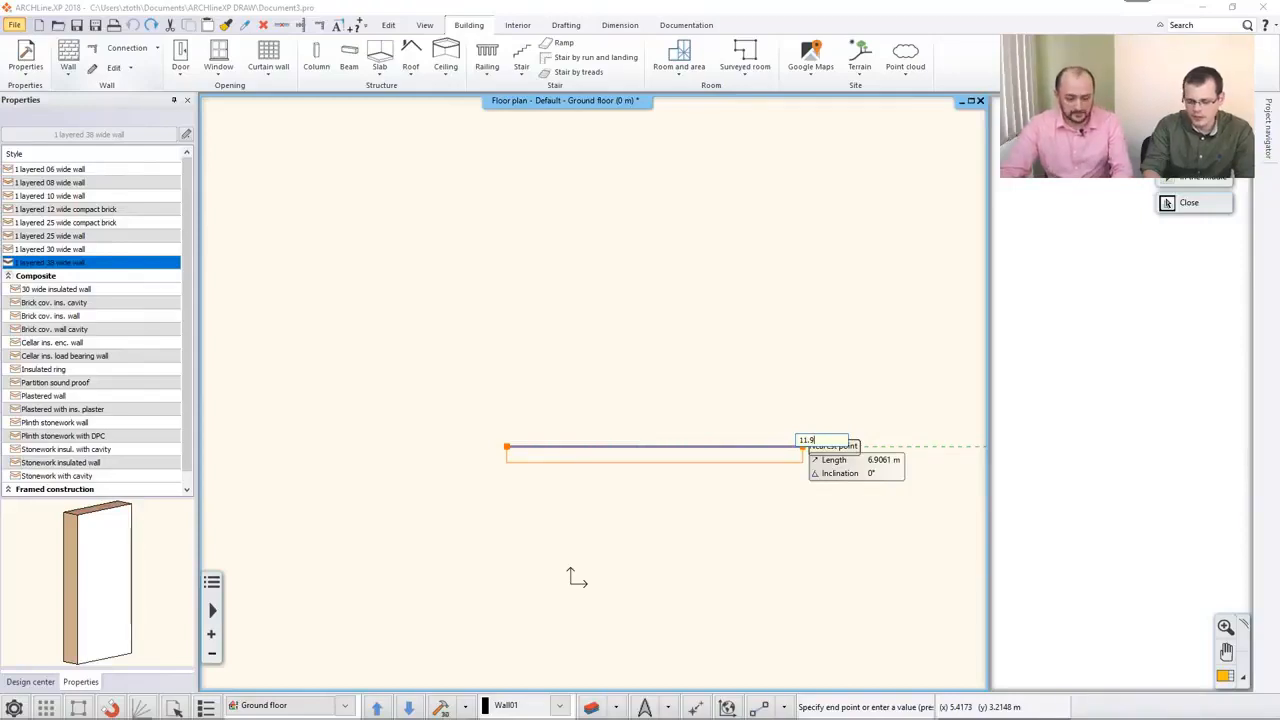
pyautogui.press('Return')
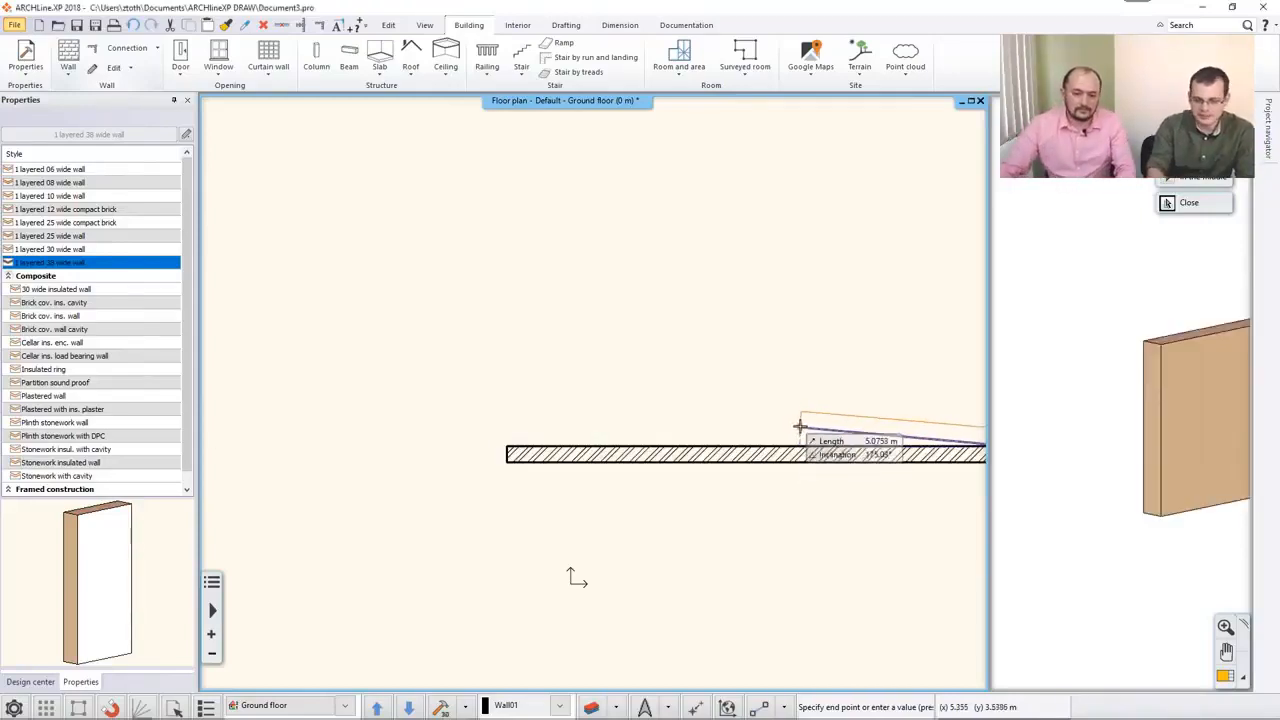
pyautogui.click(1050, 418)
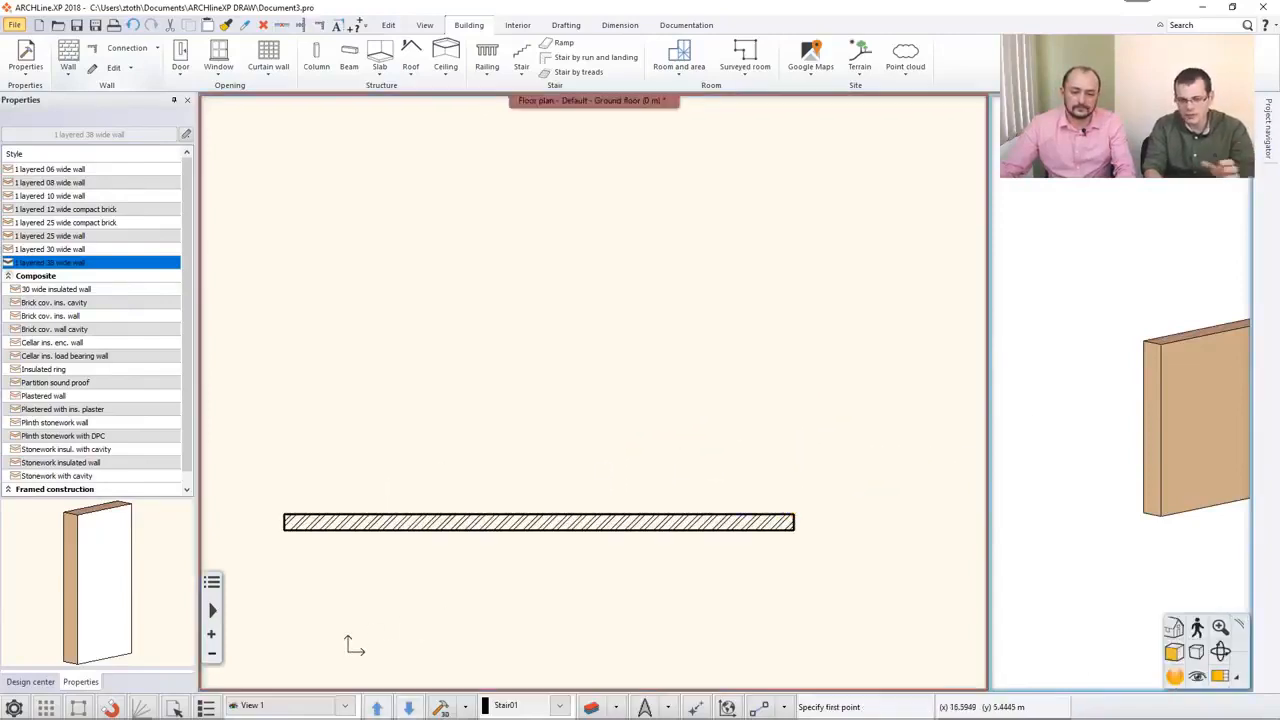
pyautogui.click(840, 430)
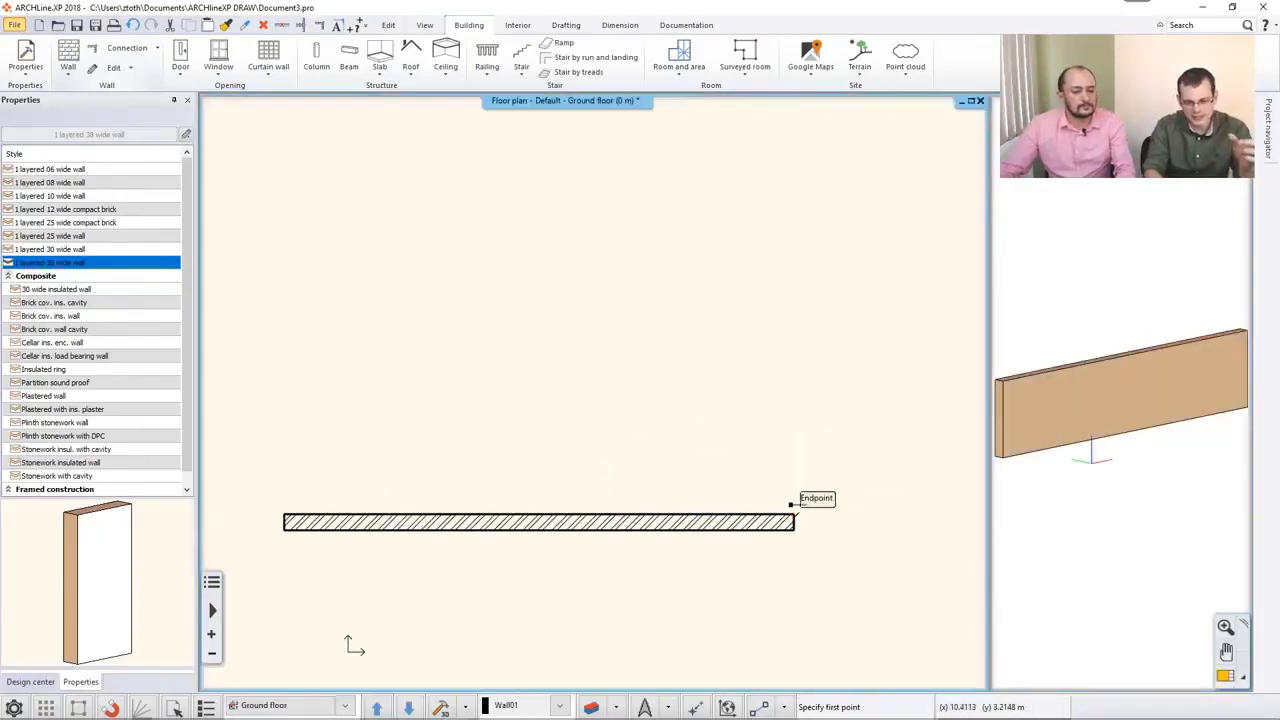
# Draw a 4.2 m vertical wall upward from the upper right endpoint of the horizontal wall.
pyautogui.click(792, 507)
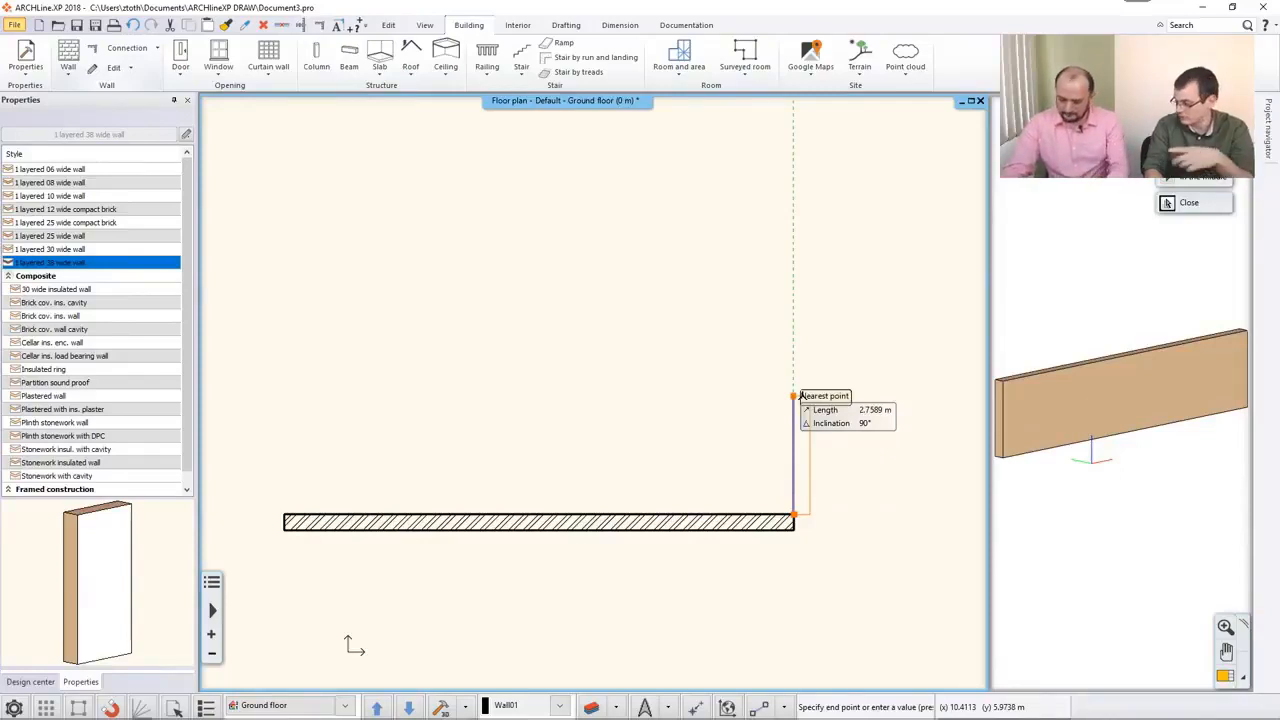
pyautogui.write('4.2')
pyautogui.press('Return')
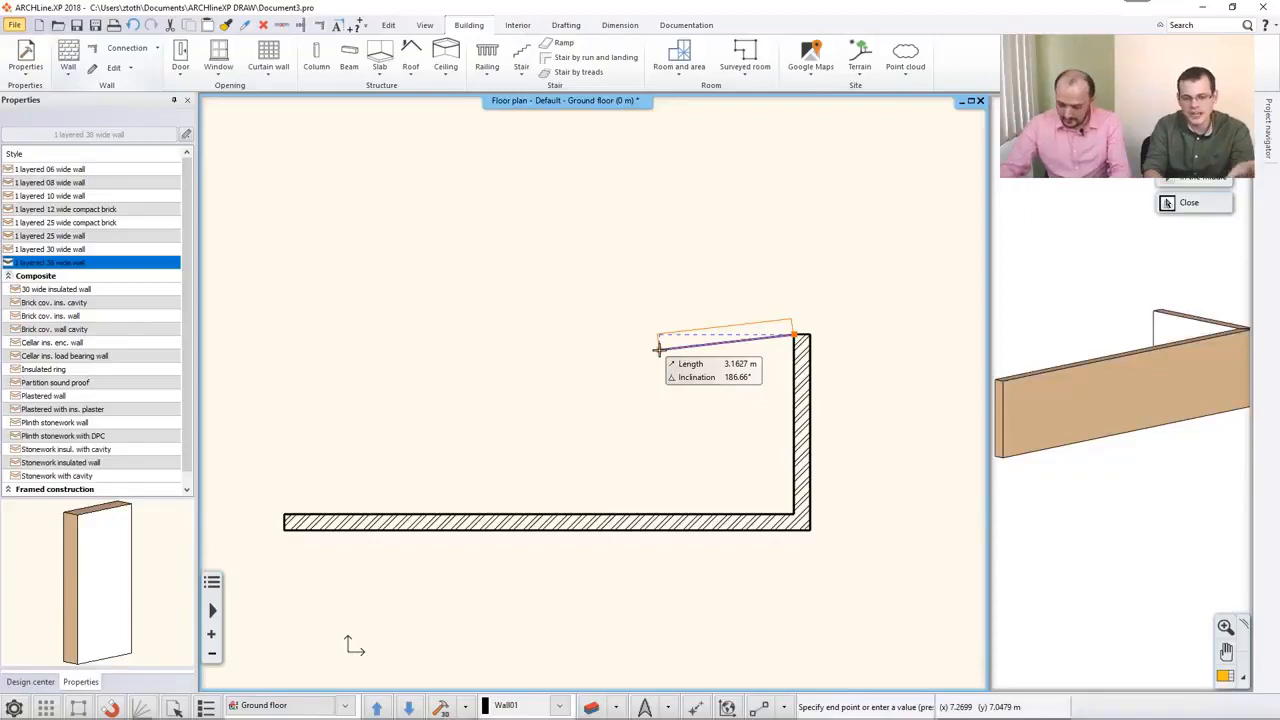
# Continue the wall chain with a 4.6 m horizontal wall running left and a 2.06 m vertical wall going up.
pyautogui.write('4')
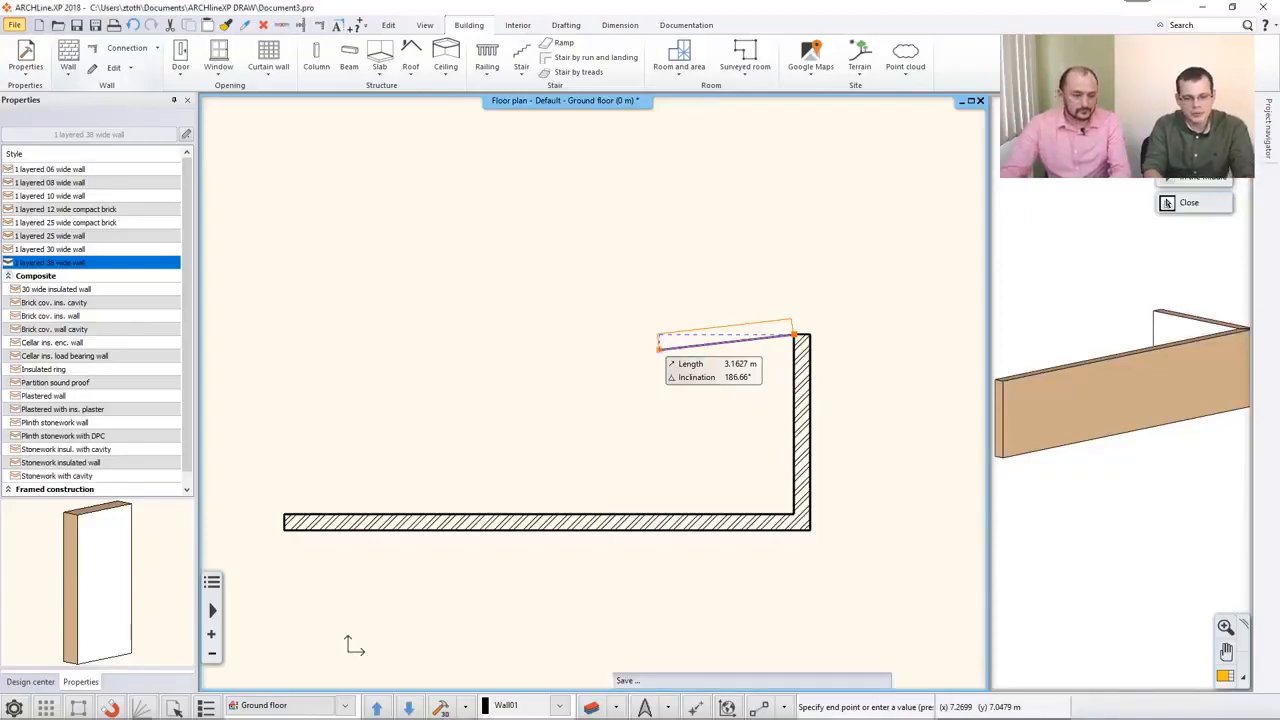
pyautogui.press('Return')
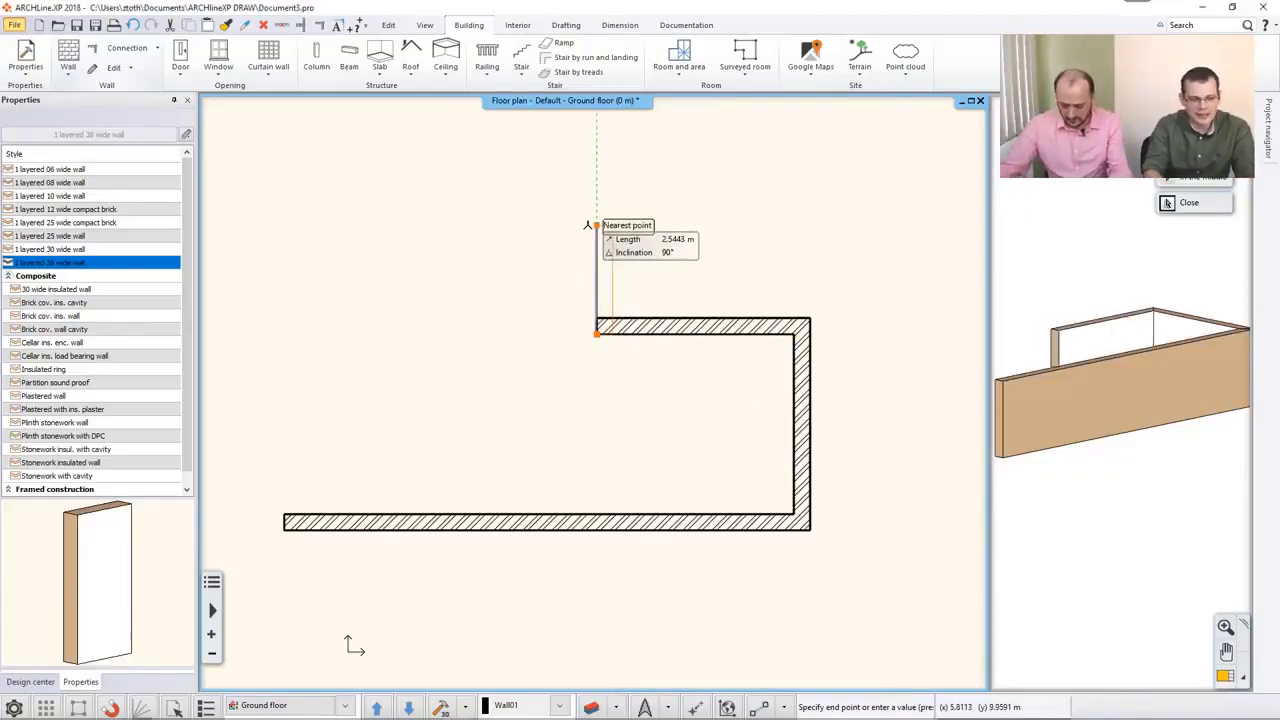
pyautogui.write('2.0')
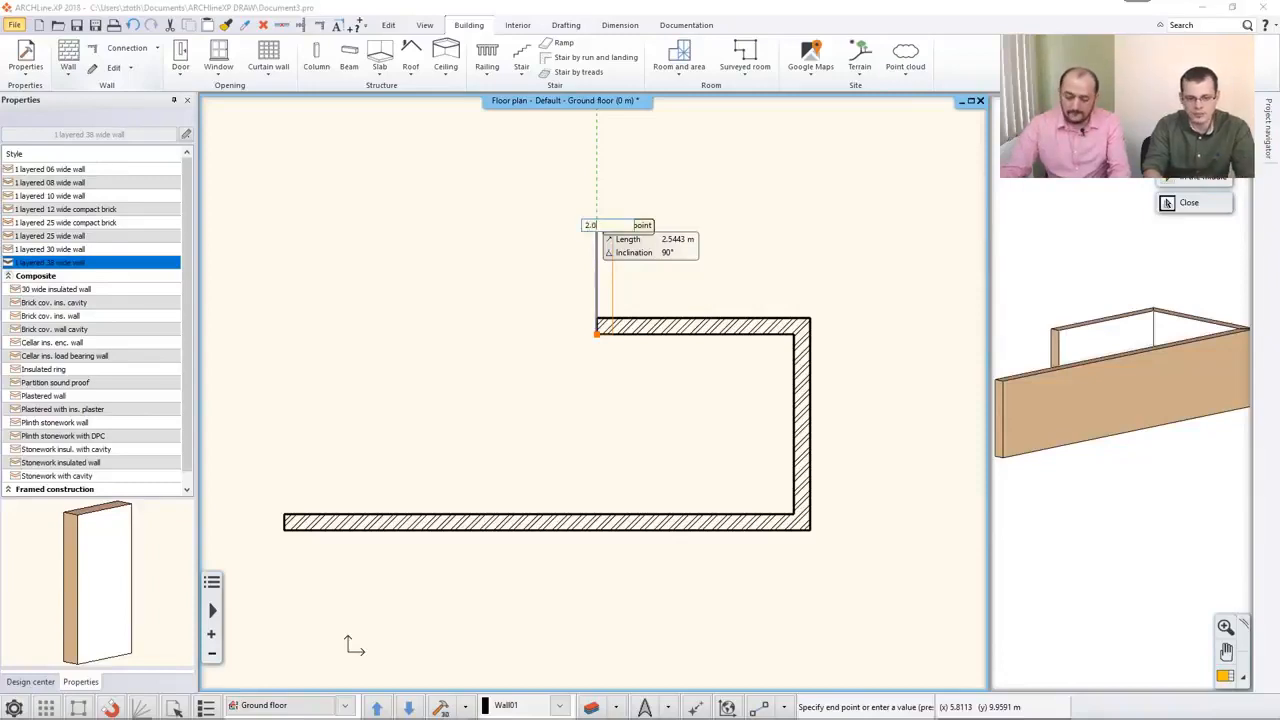
pyautogui.write('5')
pyautogui.press('Return')
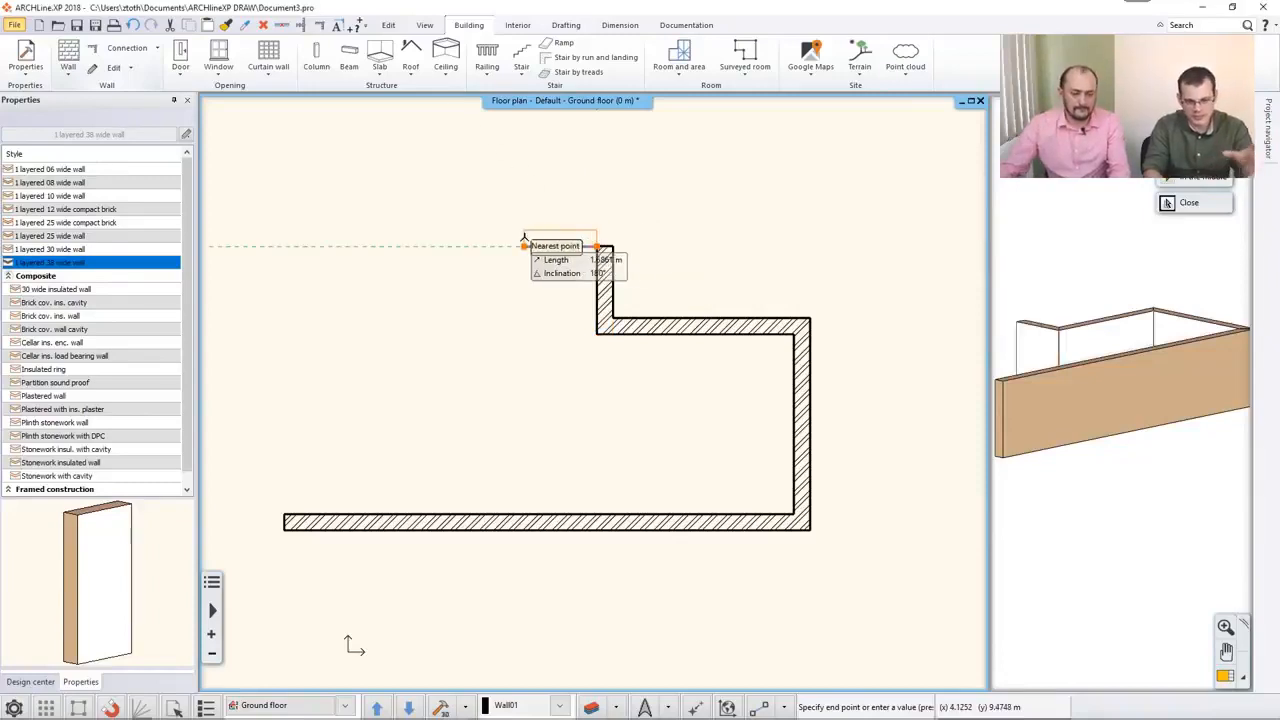
# Continue the stepped outline with a 3.8 m horizontal wall running left and a 1.44 m vertical wall going up.
pyautogui.write('3')
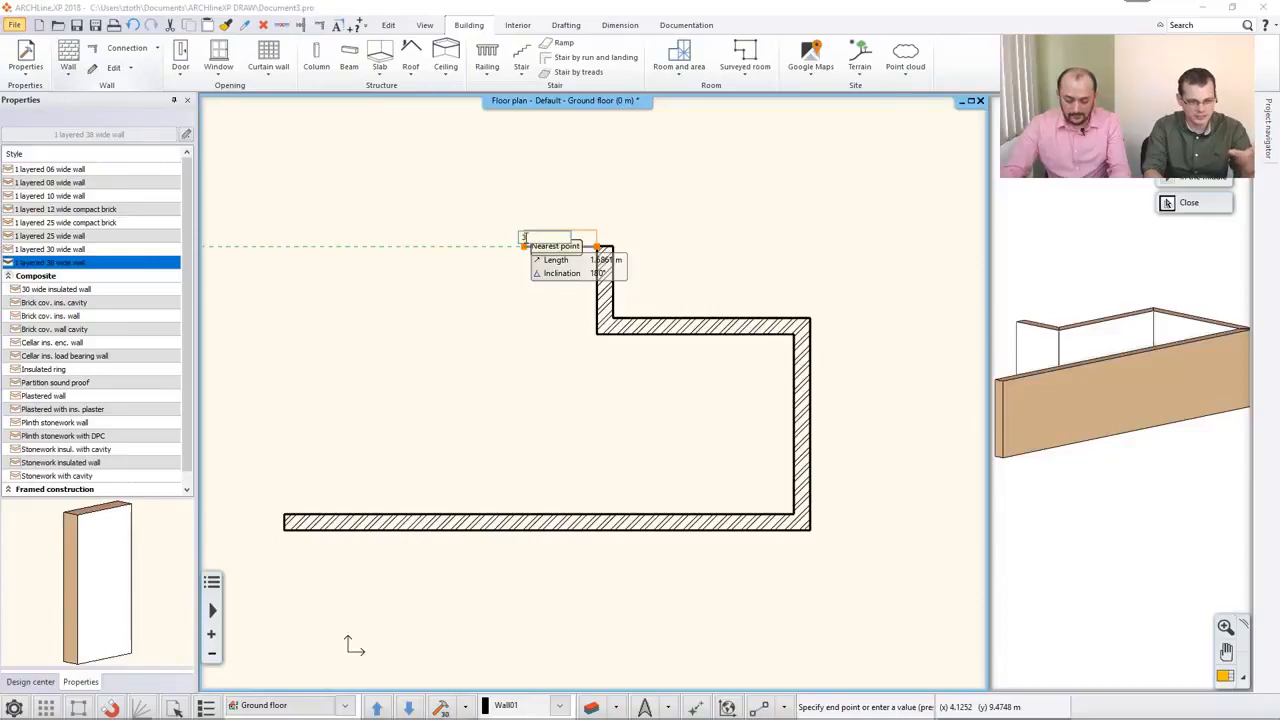
pyautogui.write('.8')
pyautogui.press('Return')
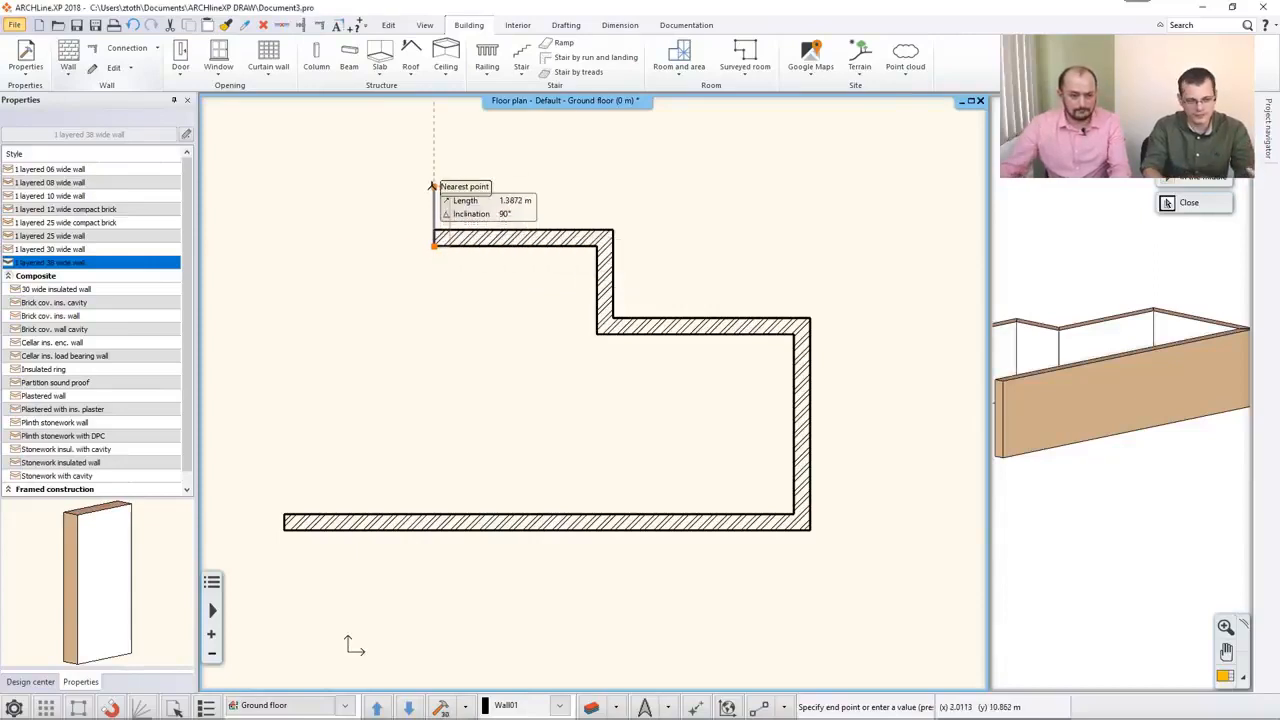
pyautogui.write('1.4')
pyautogui.press('Return')
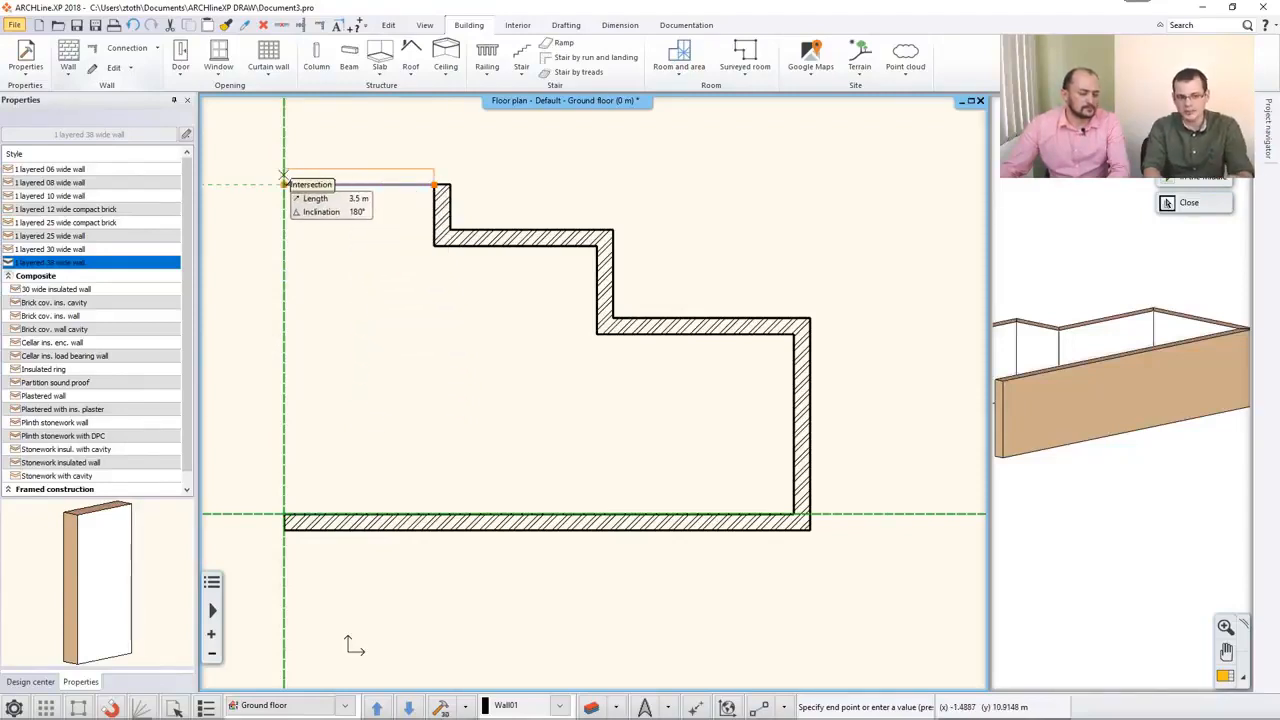
# Draw a 3.5 m wall left to align with the bottom wall's left end, then a wall down to just above it, and end the wall command.
pyautogui.click(284, 184)
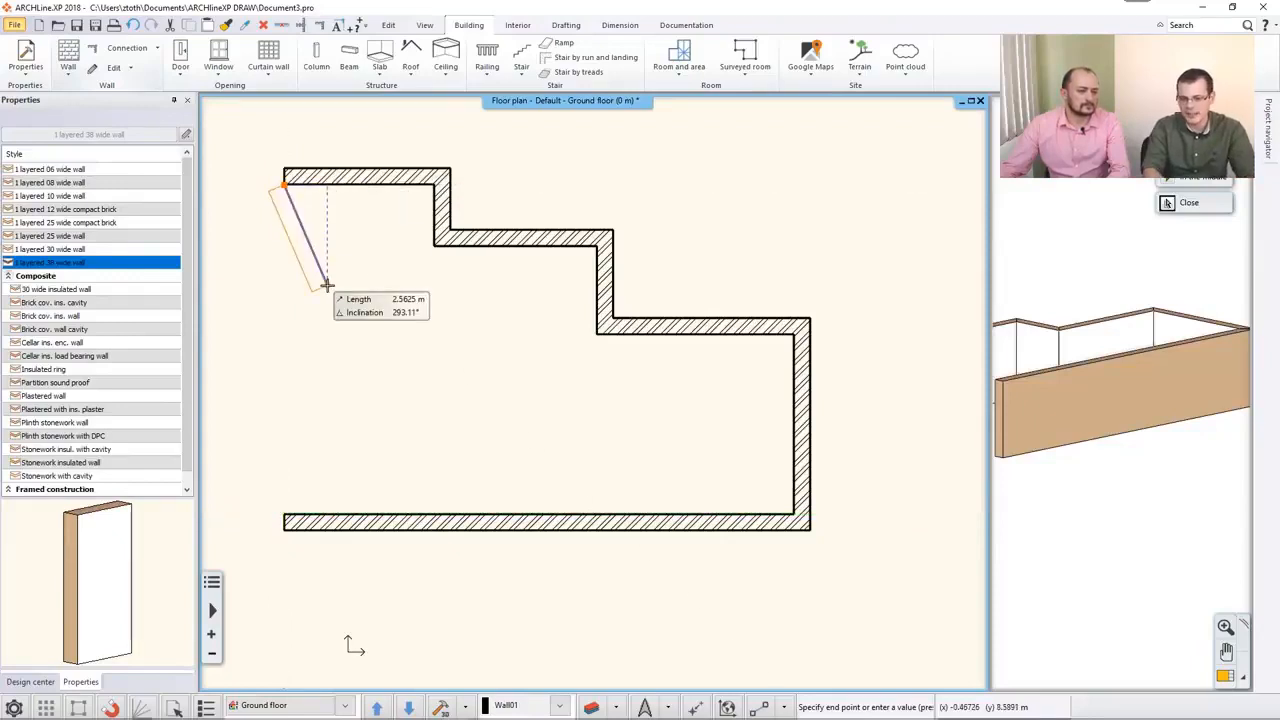
pyautogui.click(285, 503)
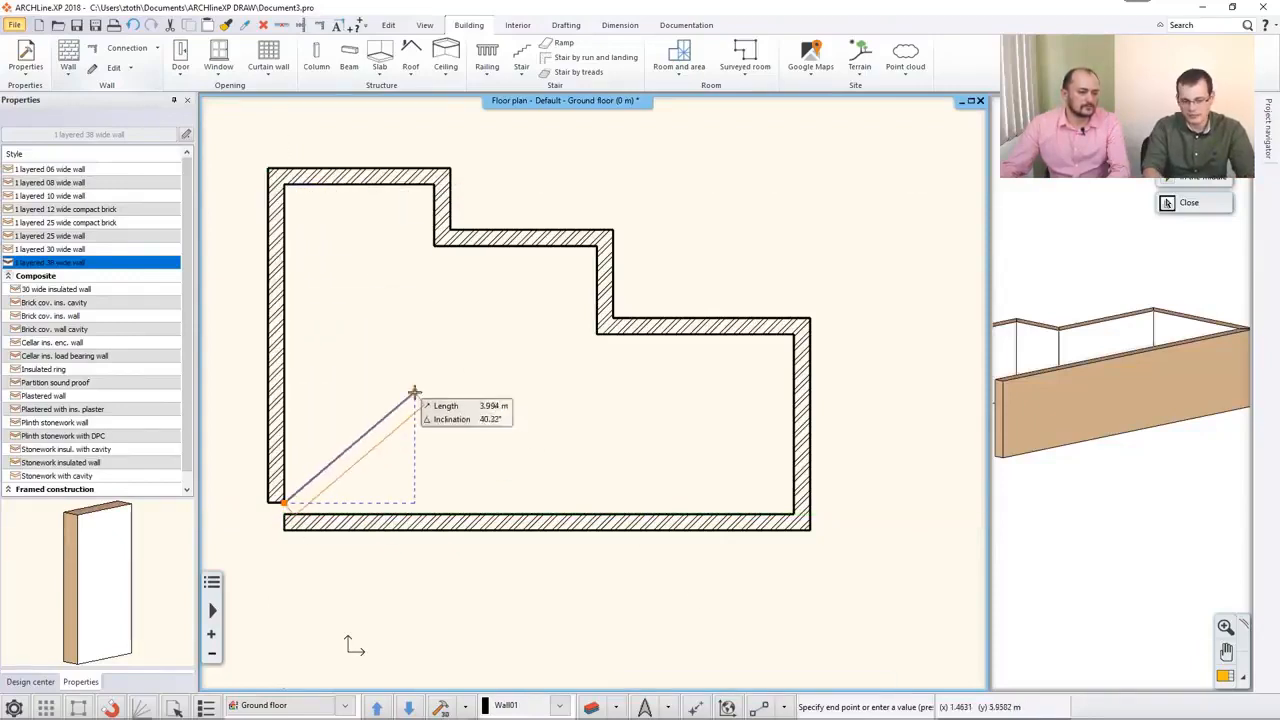
pyautogui.press('Escape')
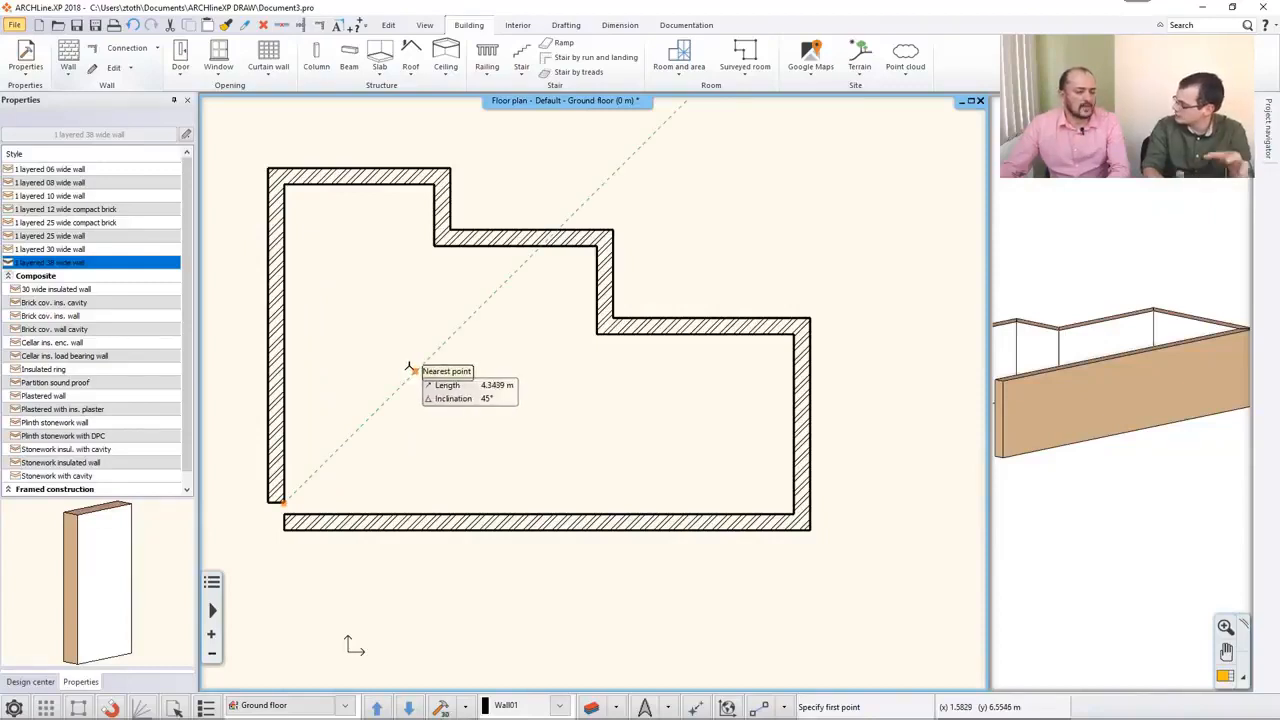
pyautogui.press('Escape')
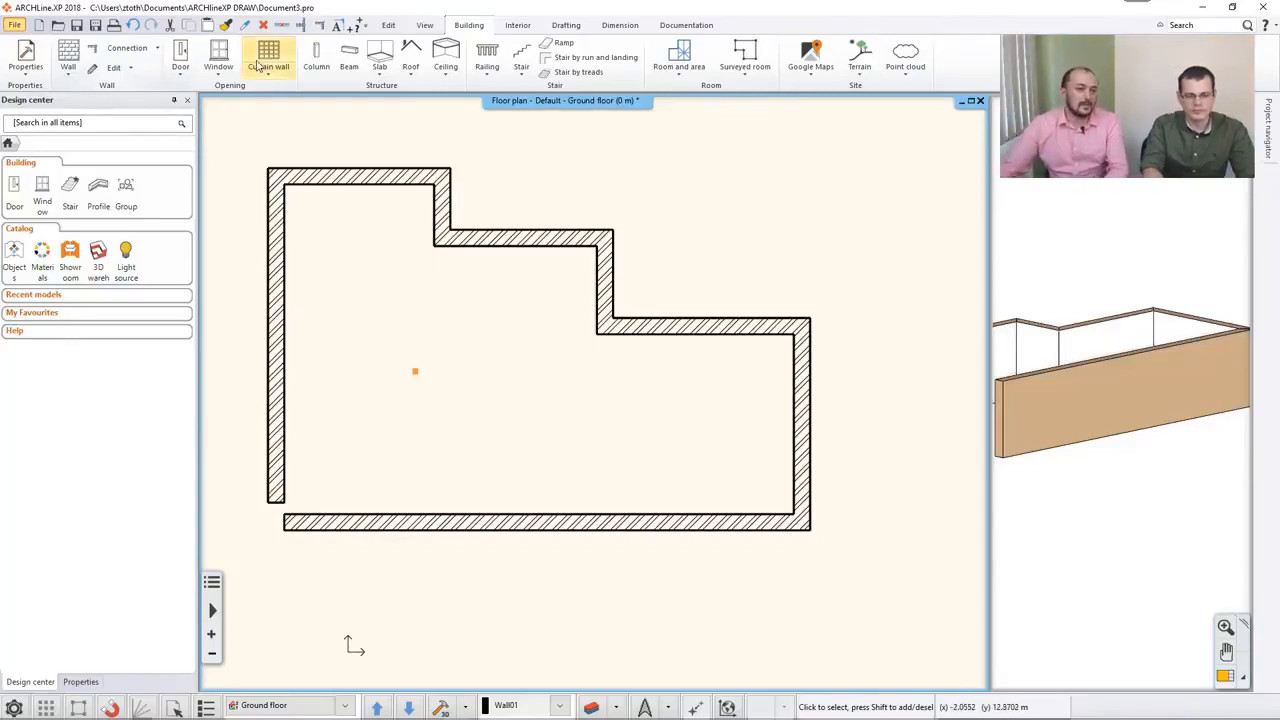
# Trim/extend the left vertical wall and the bottom horizontal wall so they meet in a closed lower-left corner.
pyautogui.click(316, 28)
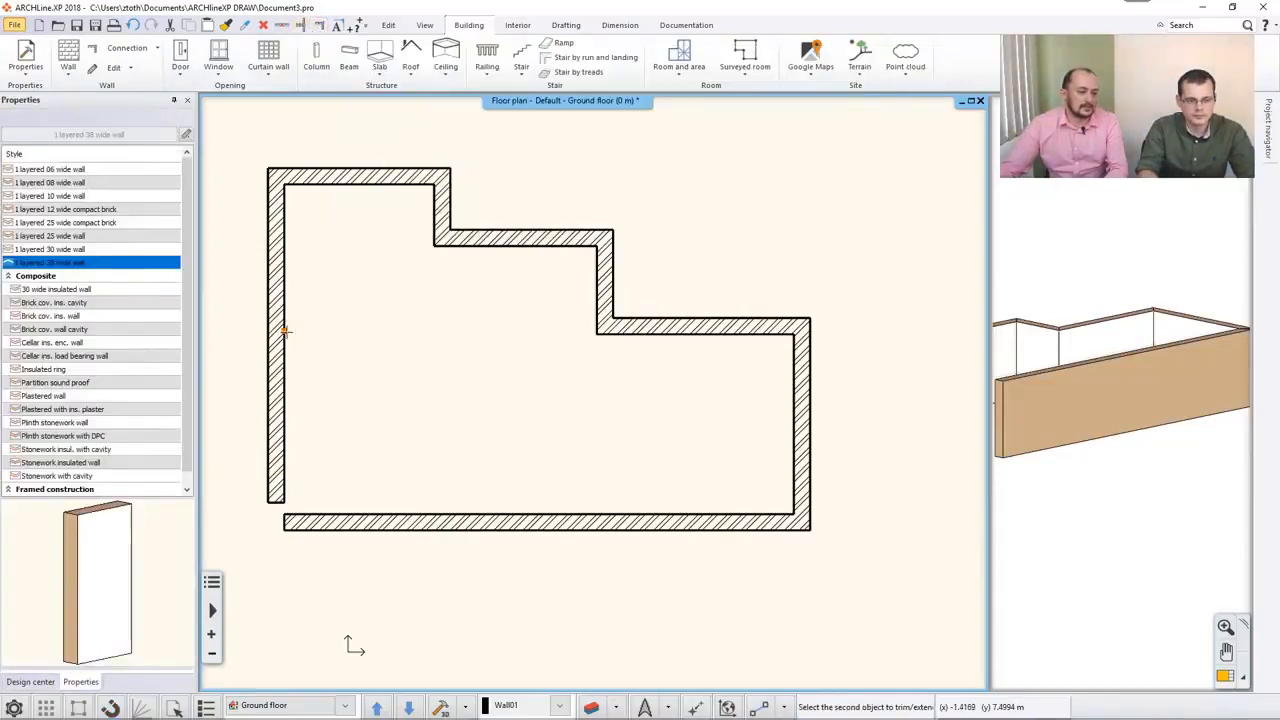
pyautogui.press('Escape')
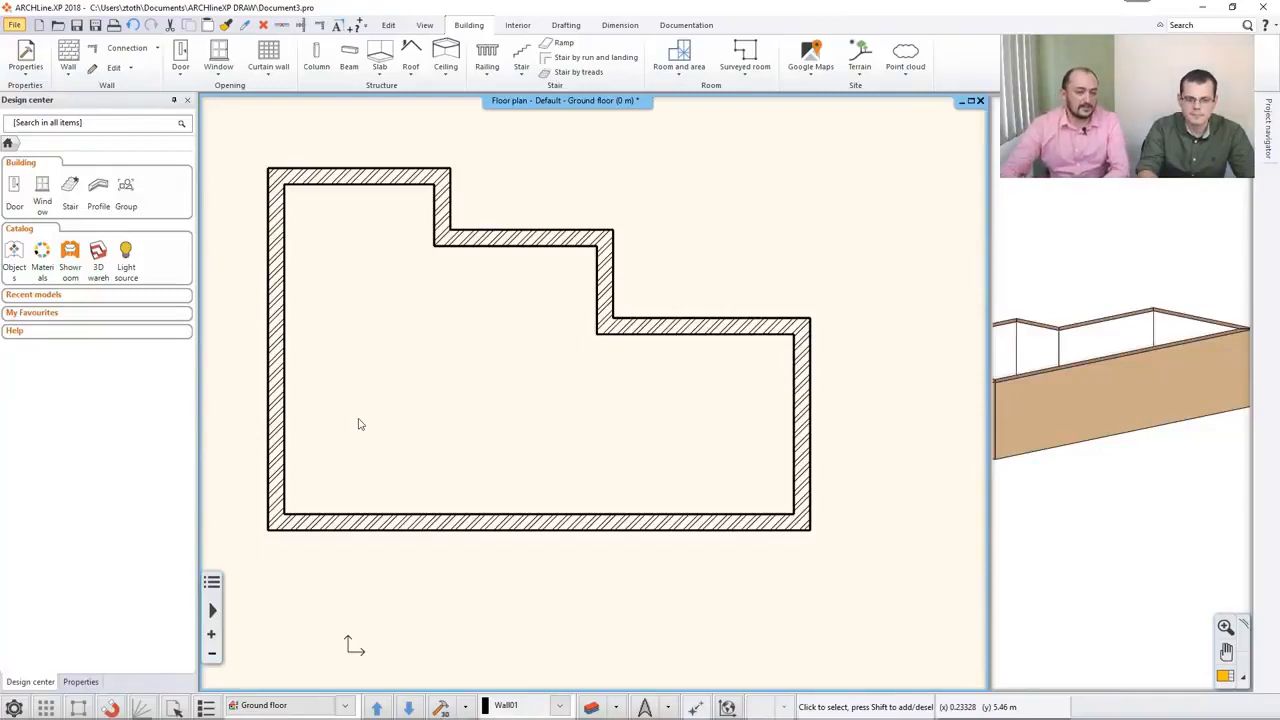
pyautogui.moveTo(454, 363); pyautogui.dragTo(491, 400, button='middle')
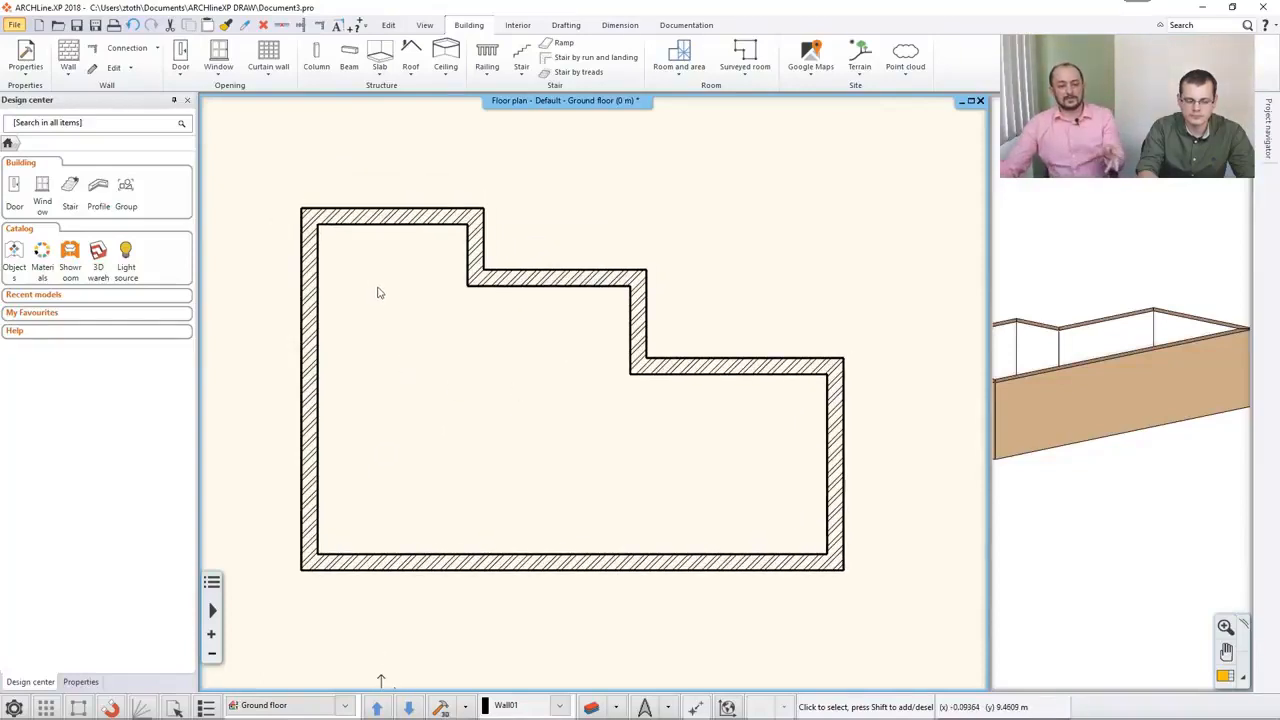
# Fit the whole building in the 3D view, show that view in the large window, and return the floor plan there.
pyautogui.middleClick(1052, 328)
pyautogui.middleClick(1052, 328)
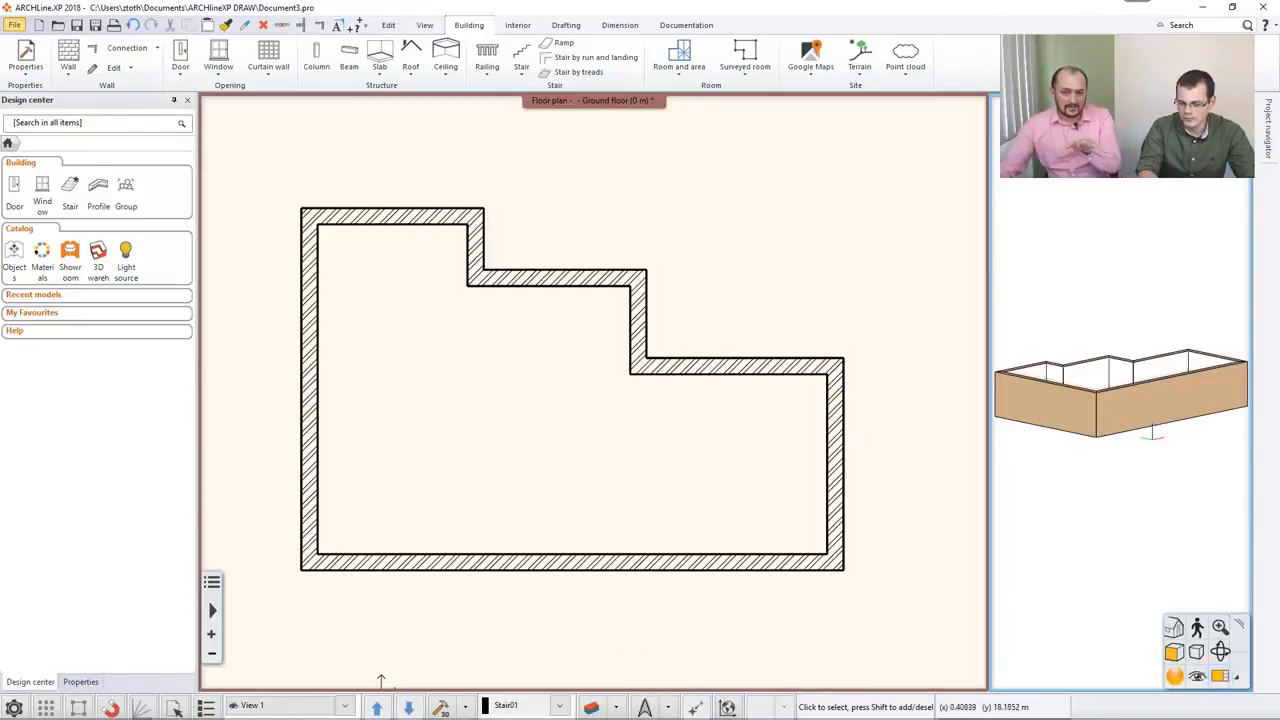
pyautogui.click(1218, 680)
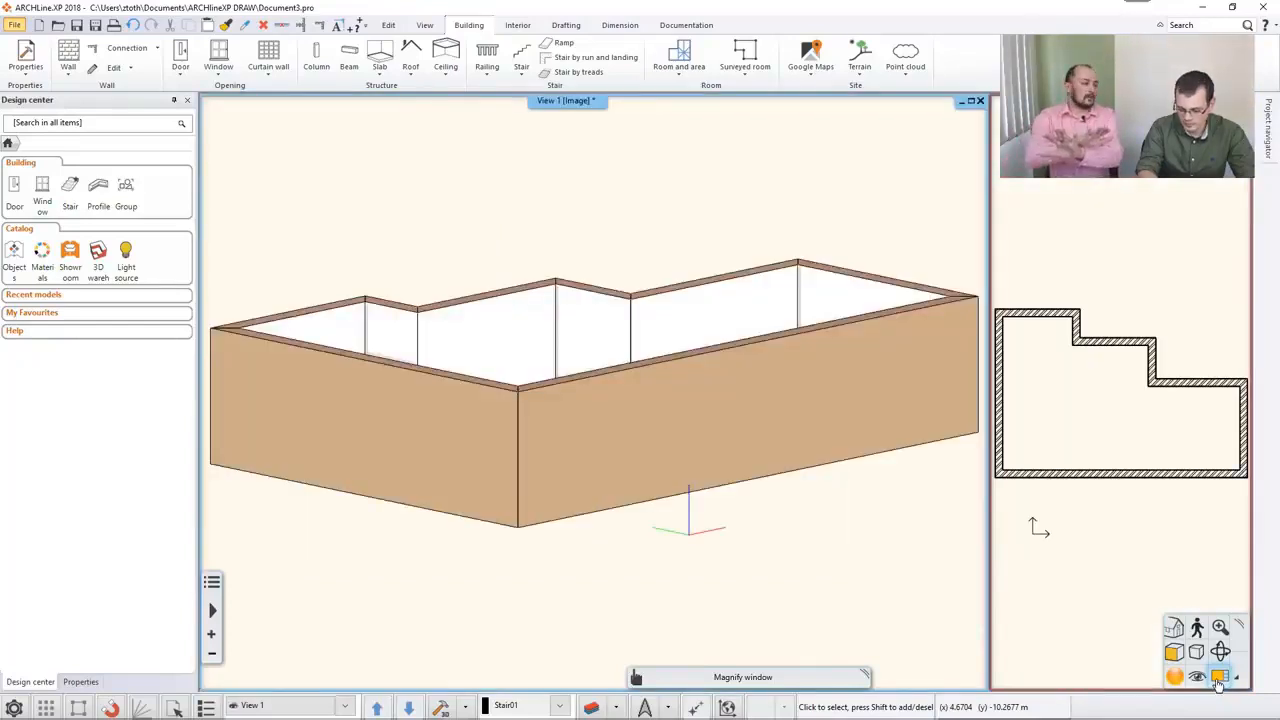
pyautogui.click(1123, 184)
pyautogui.click(1220, 678)
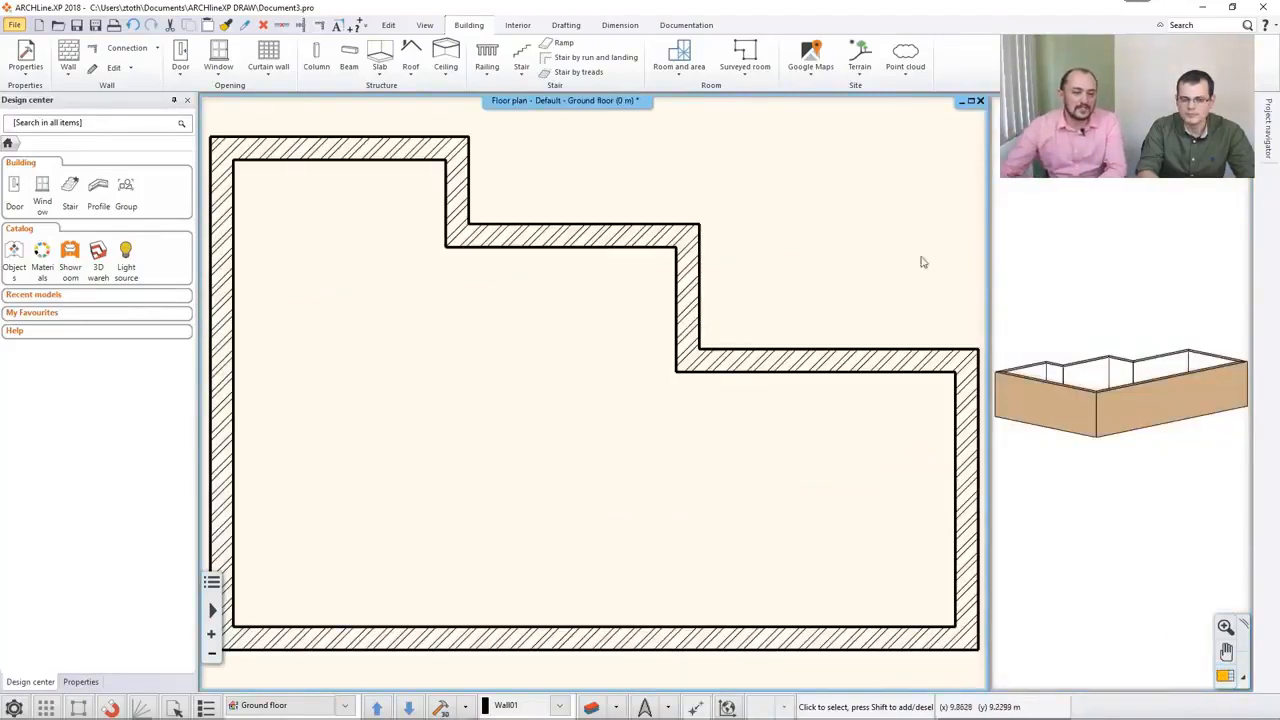
# Maximize the floor plan window to view it alone, and restore the arrangement with the 3D view beside it.
pyautogui.click(972, 104)
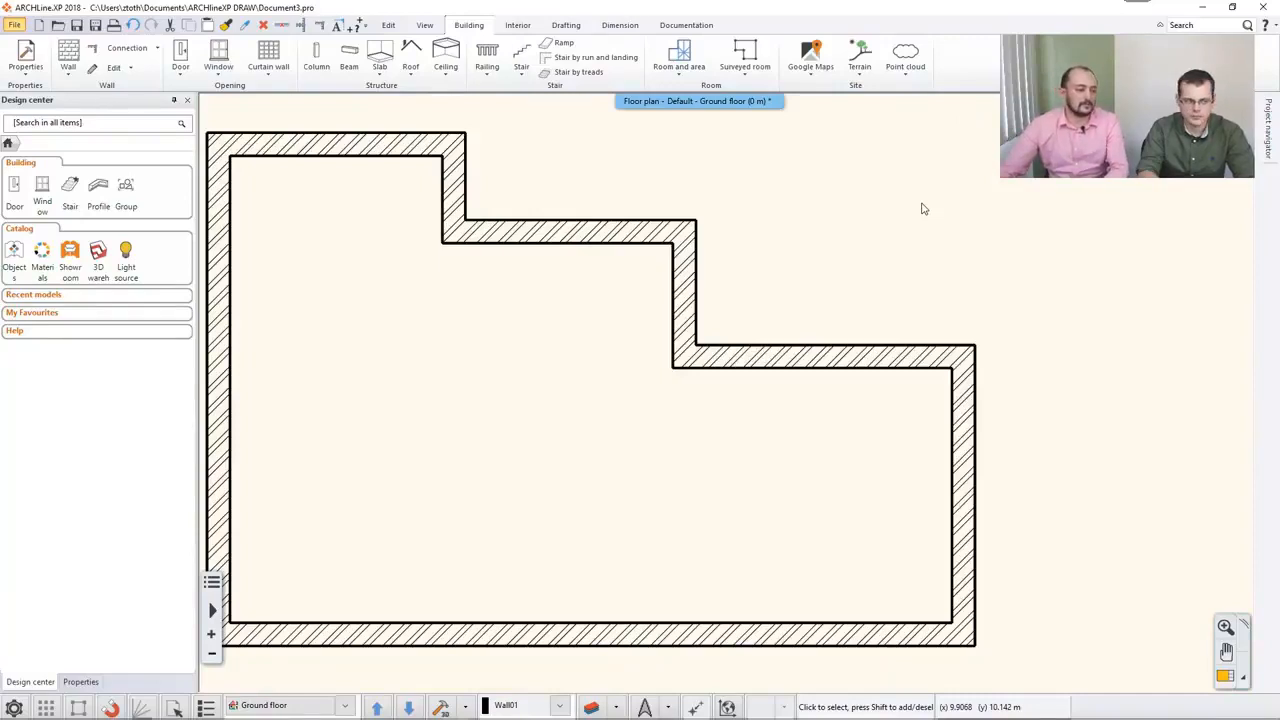
pyautogui.moveTo(1268, 128)
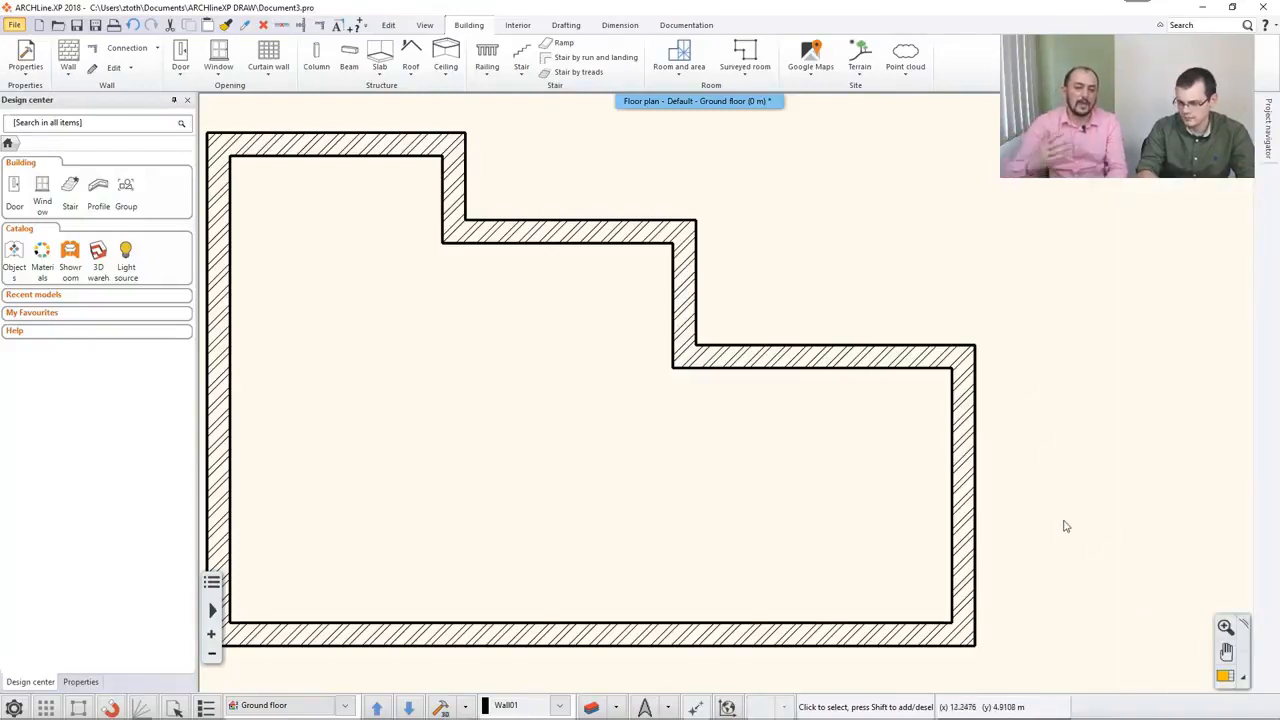
pyautogui.click(1225, 676)
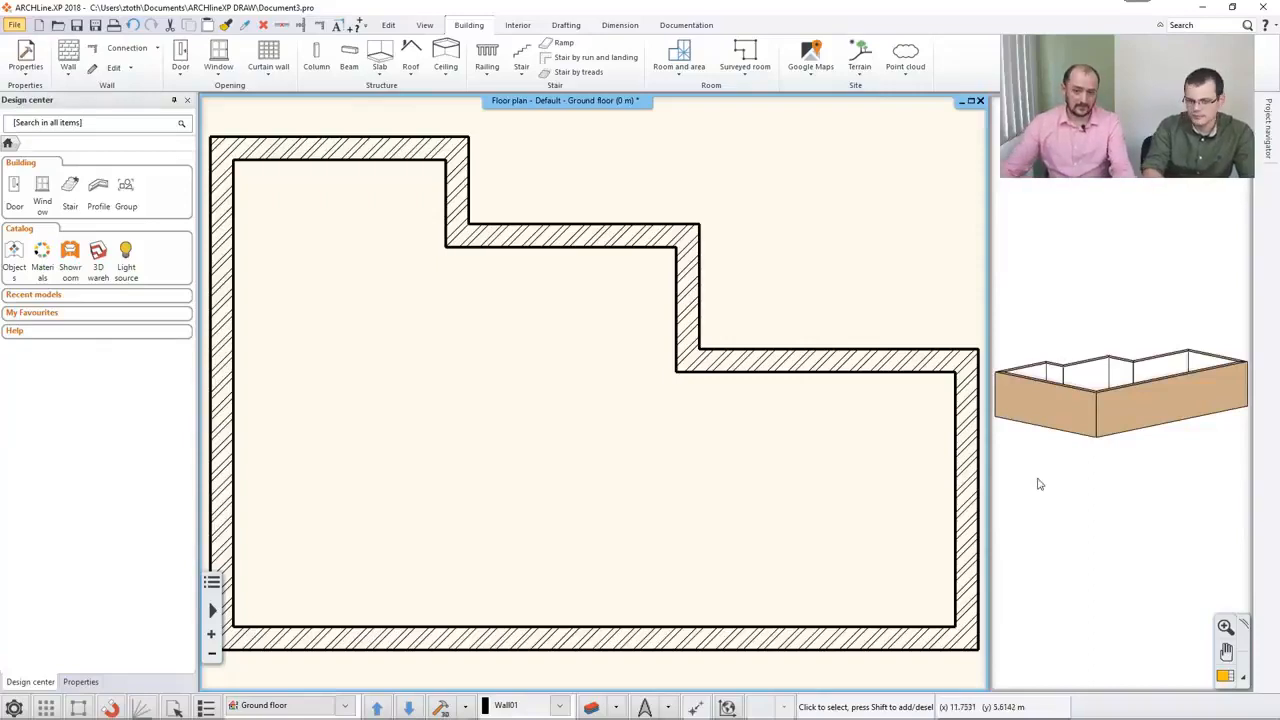
# Show the 3D view in the large window and examine the walls from the front and from above the stepped side.
pyautogui.click(1075, 376)
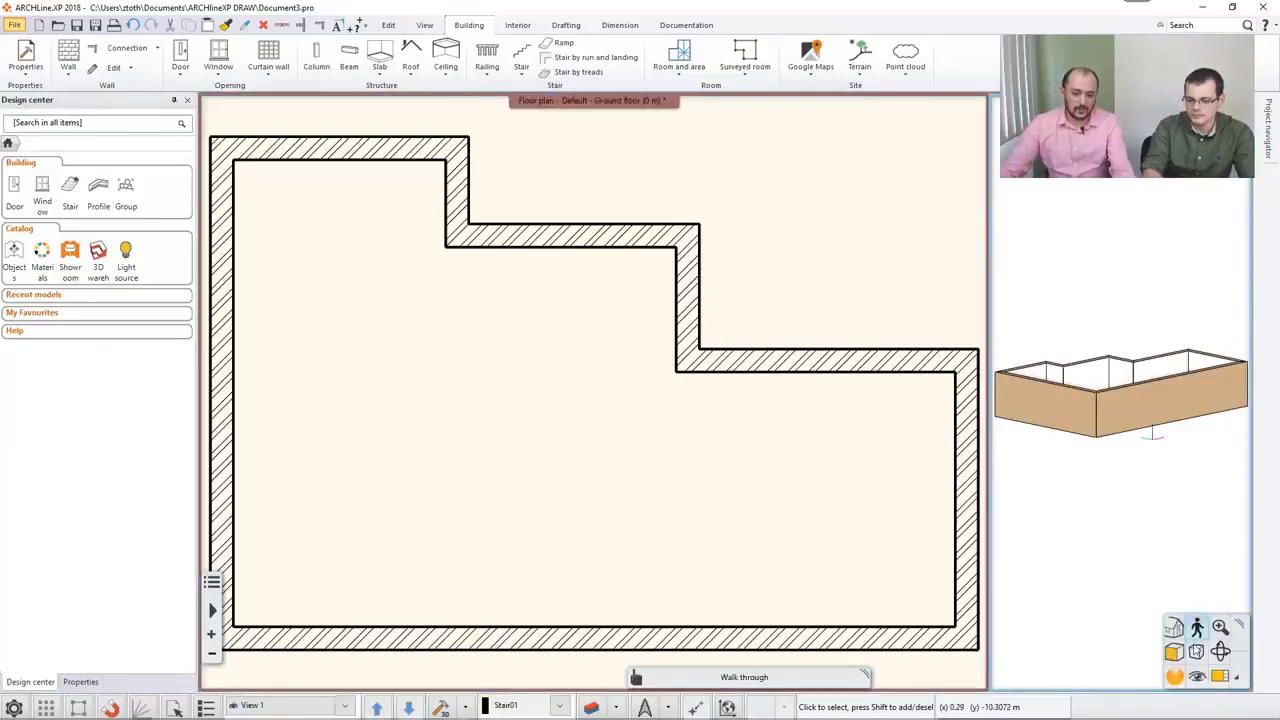
pyautogui.click(1220, 676)
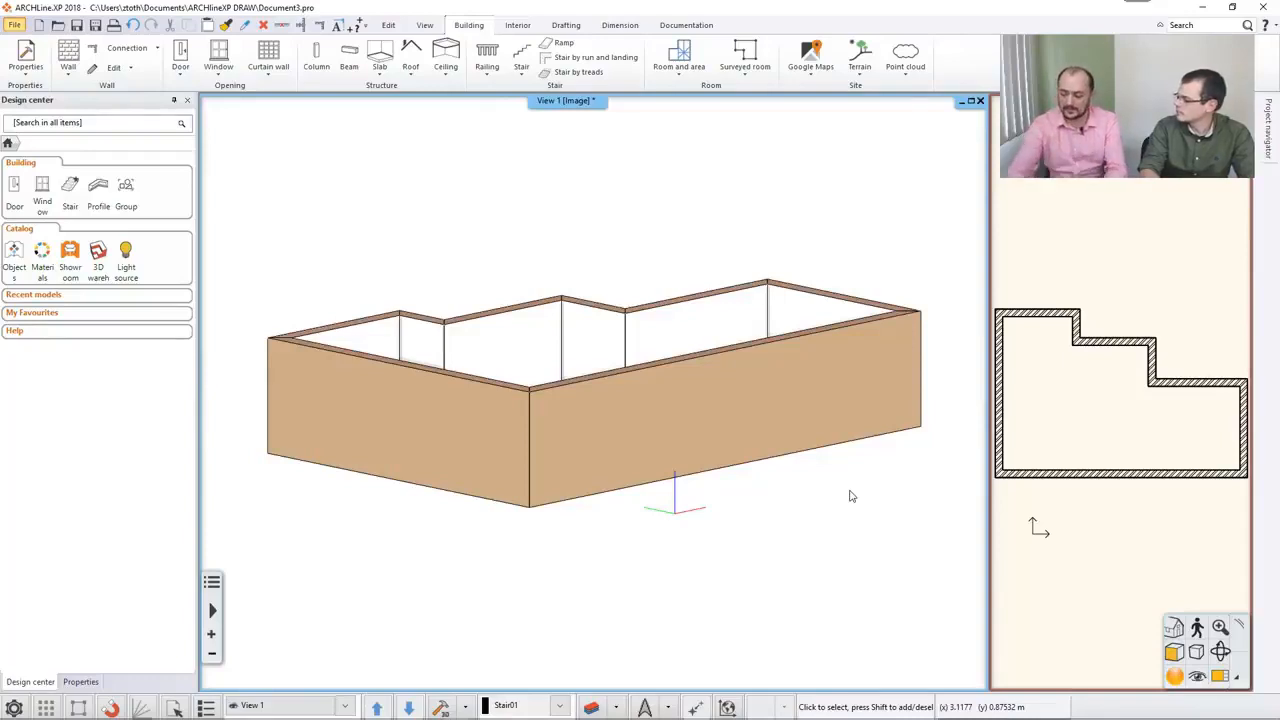
pyautogui.scroll(3, 634, 443)
pyautogui.scroll(-5, 631, 449)
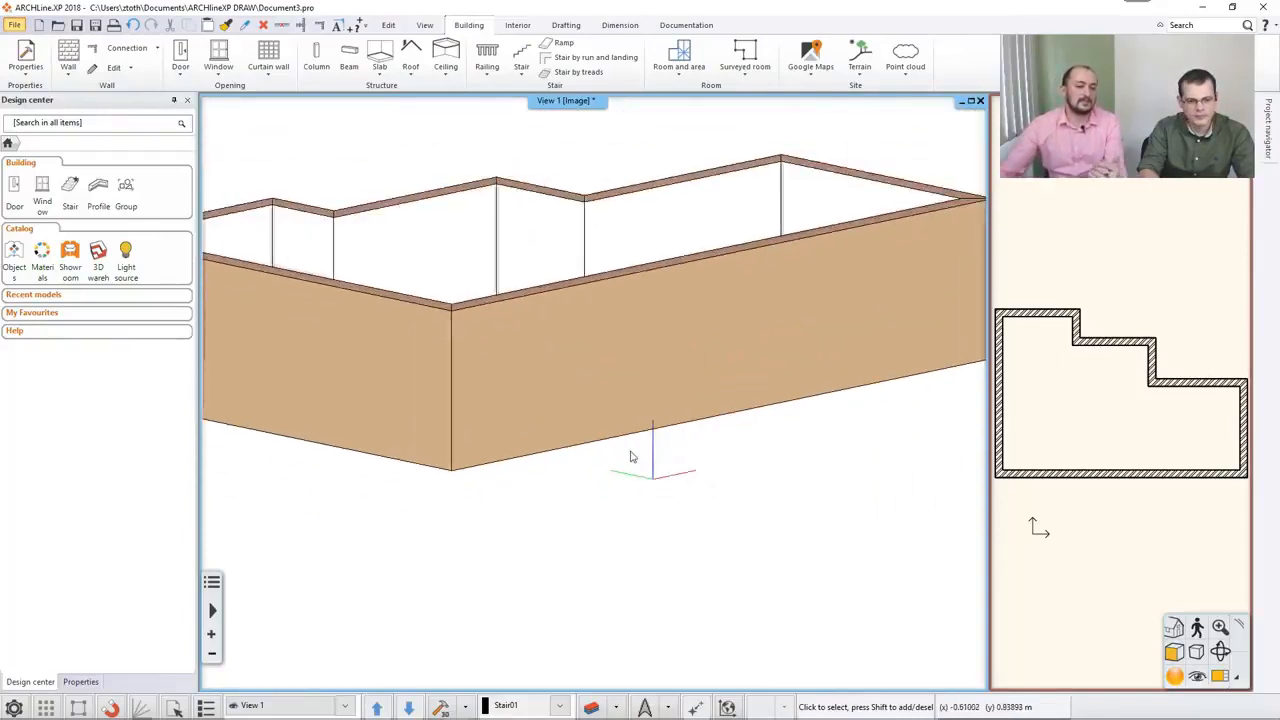
pyautogui.moveTo(575, 385); pyautogui.dragTo(641, 419, button='middle')
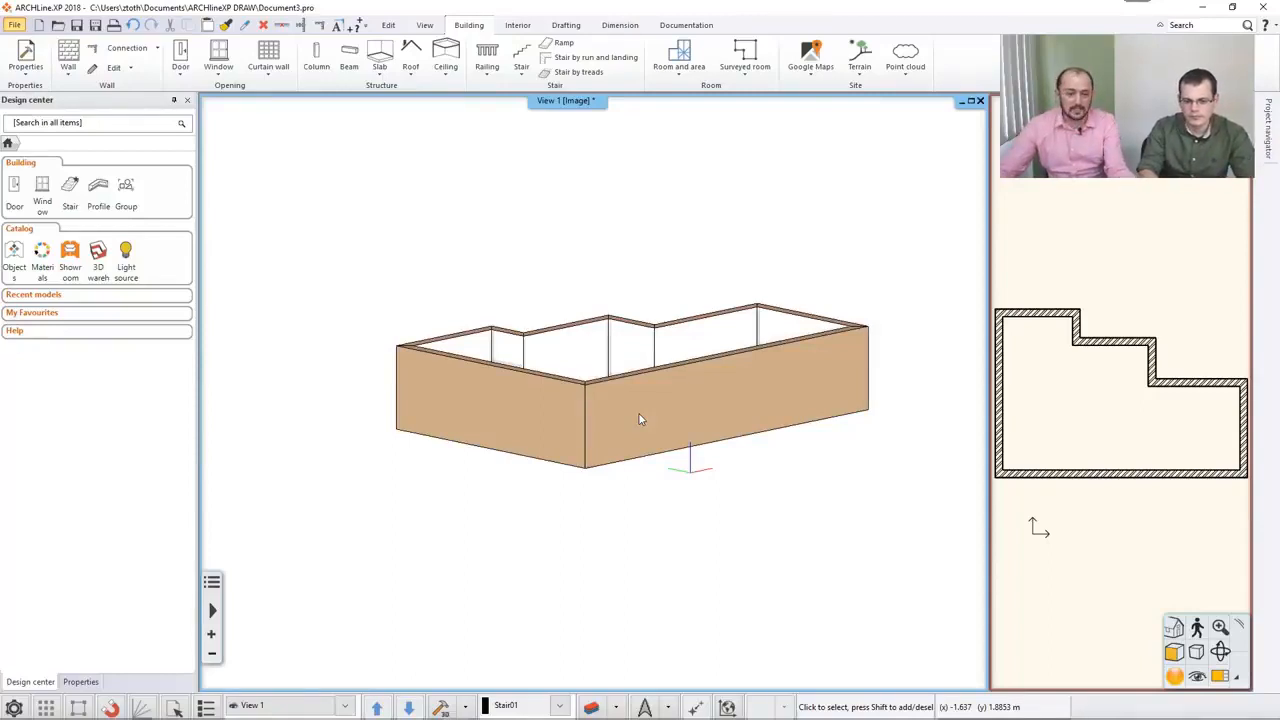
pyautogui.keyDown('shift'); pyautogui.moveTo(639, 419); pyautogui.dragTo(286, 455, button='middle'); pyautogui.keyUp('shift')
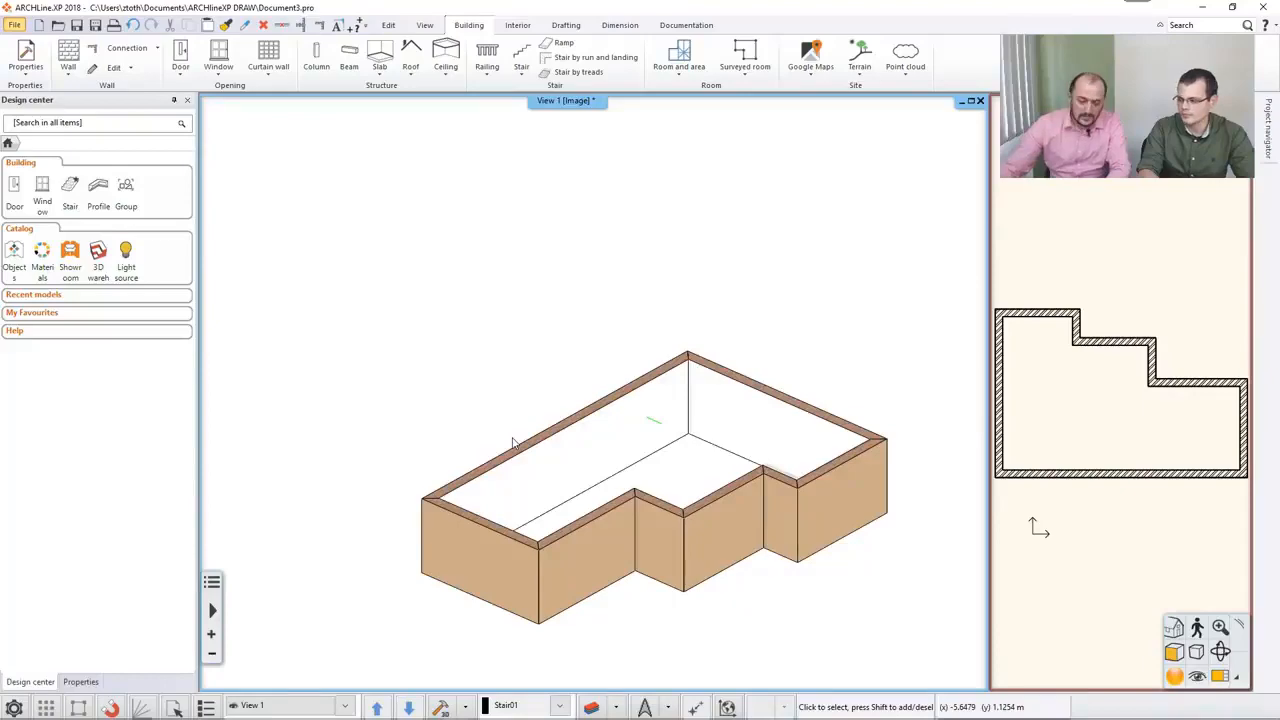
pyautogui.scroll(2, 512, 443)
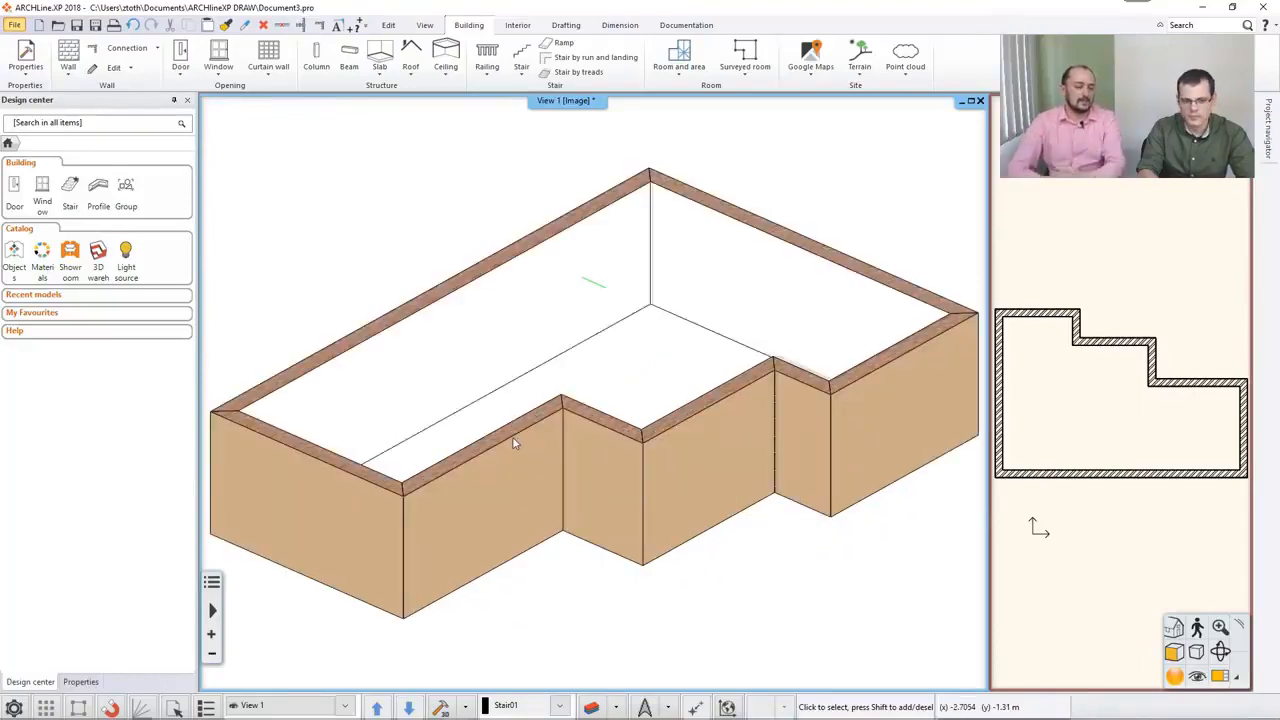